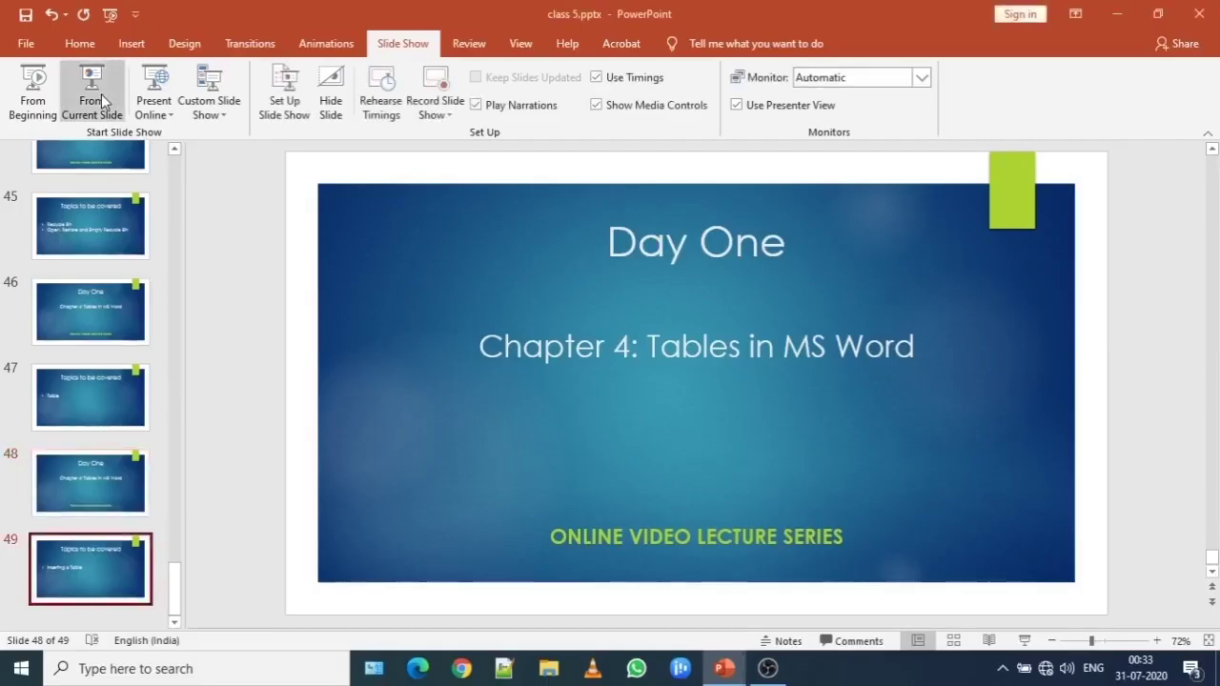
# - Minimize the class 5 PowerPoint presentation so the Windows desktop shows
pyautogui.click(1116, 14)
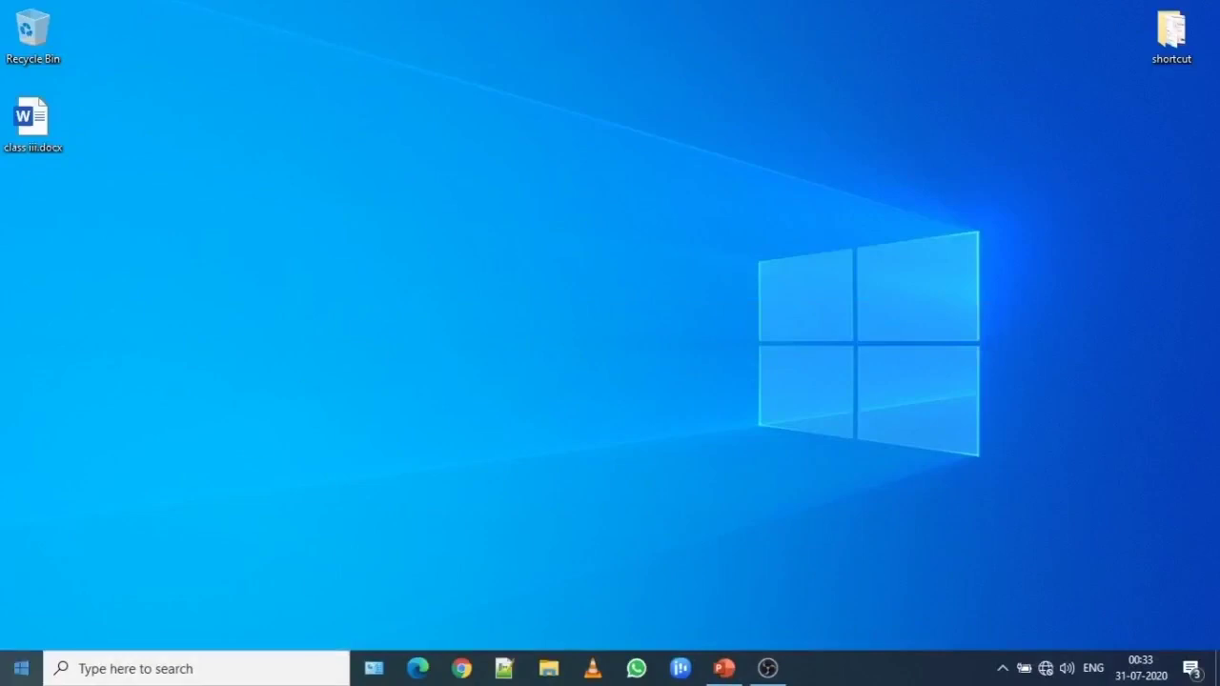
# - Launch Microsoft Word from the Start menu's app list, scrolled down to the W entries
pyautogui.click(13, 673)
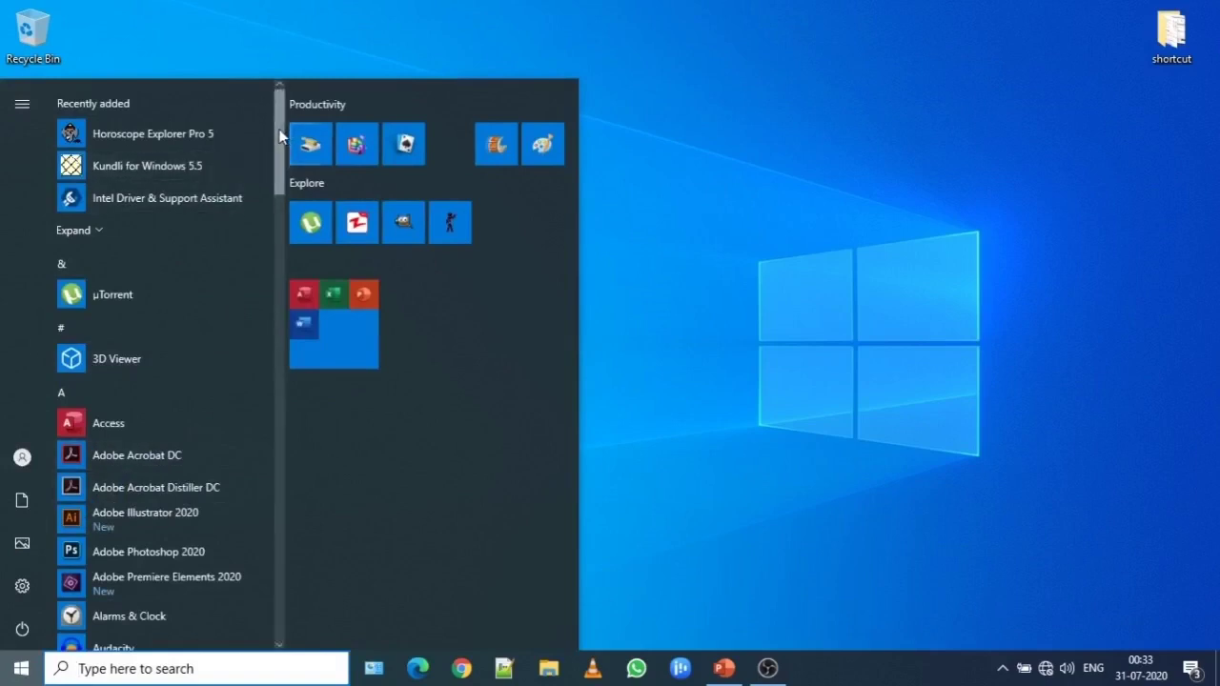
pyautogui.moveTo(280, 136); pyautogui.dragTo(303, 536)
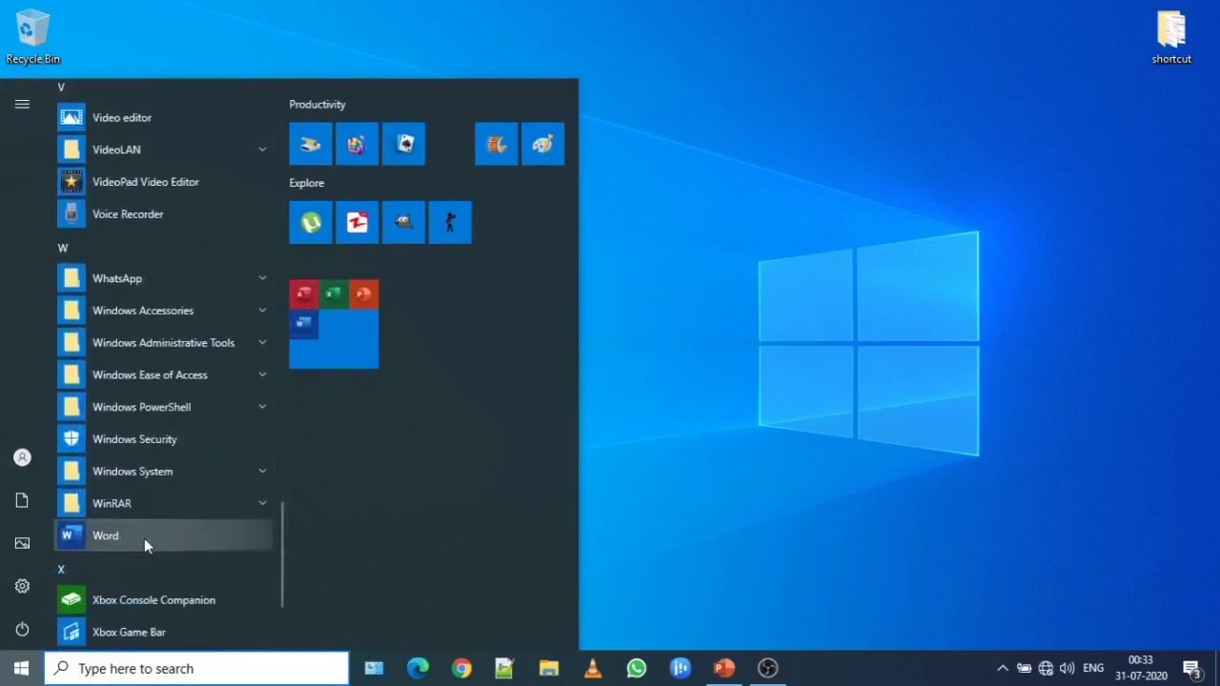
pyautogui.click(794, 246)
pyautogui.click(21, 668)
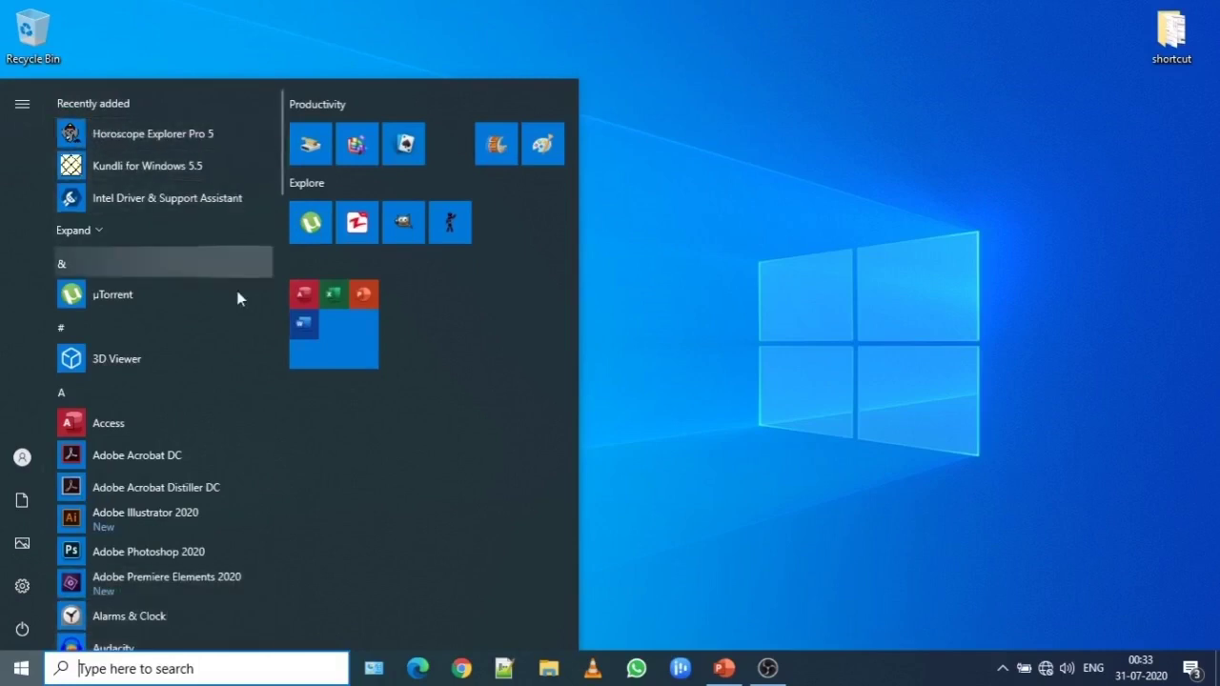
pyautogui.moveTo(283, 156); pyautogui.dragTo(292, 220)
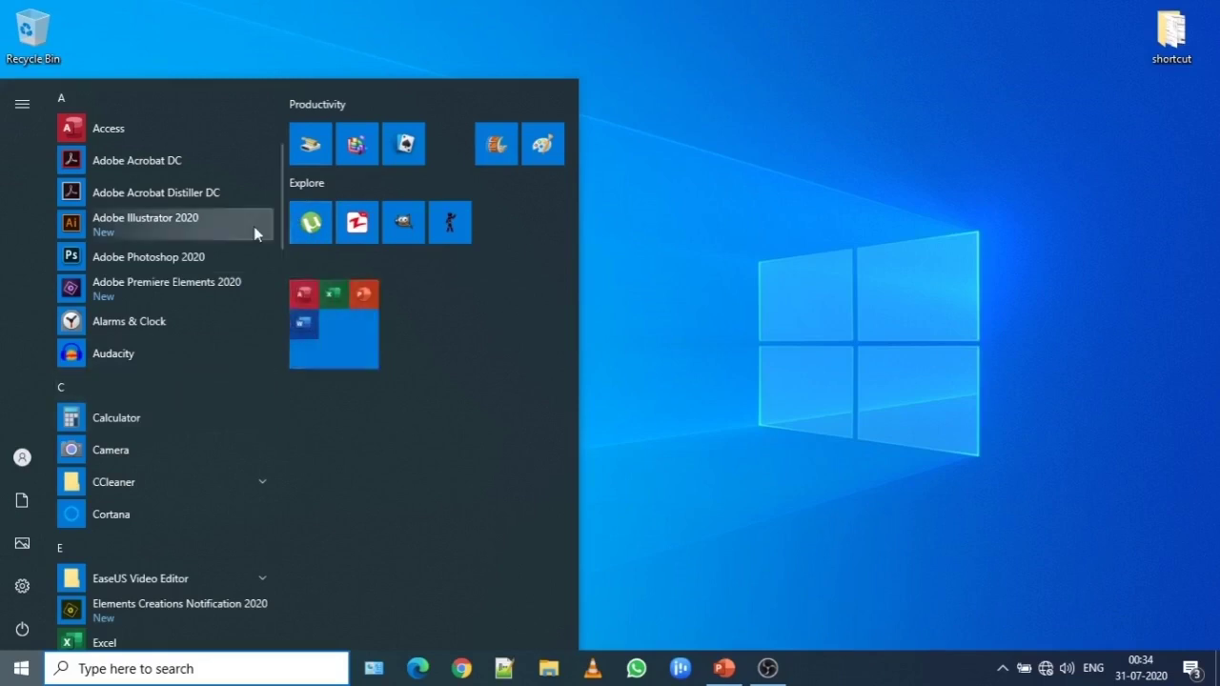
pyautogui.moveTo(280, 171); pyautogui.dragTo(277, 569)
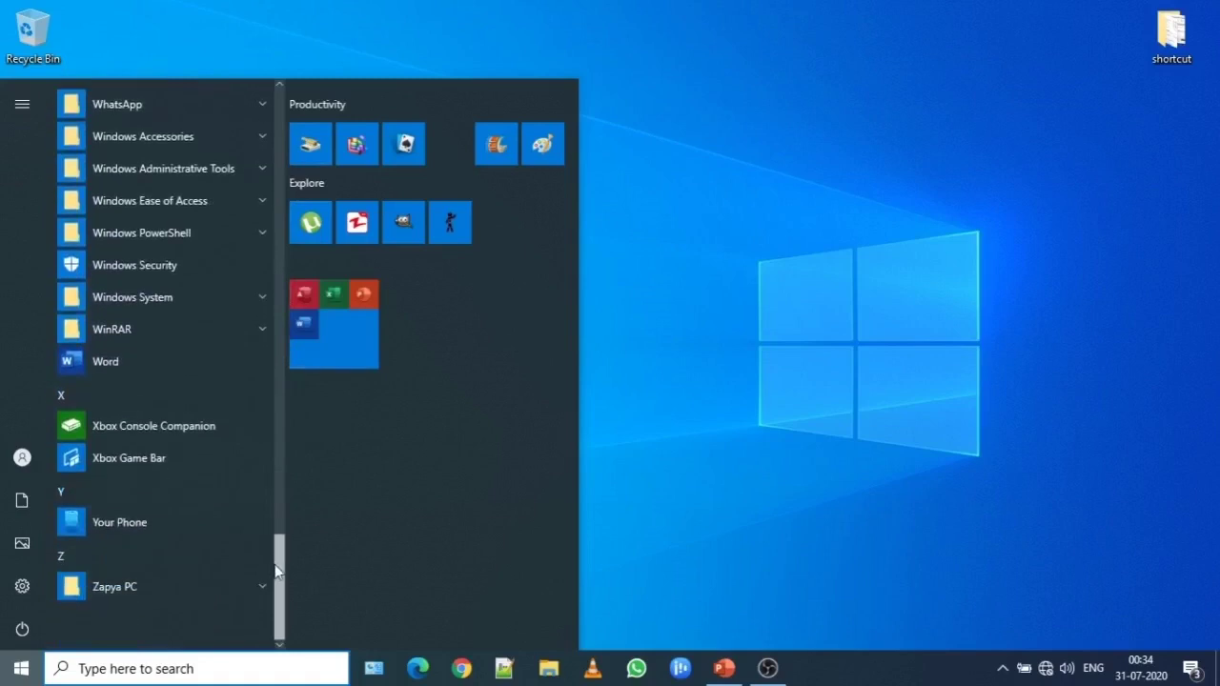
pyautogui.click(119, 360)
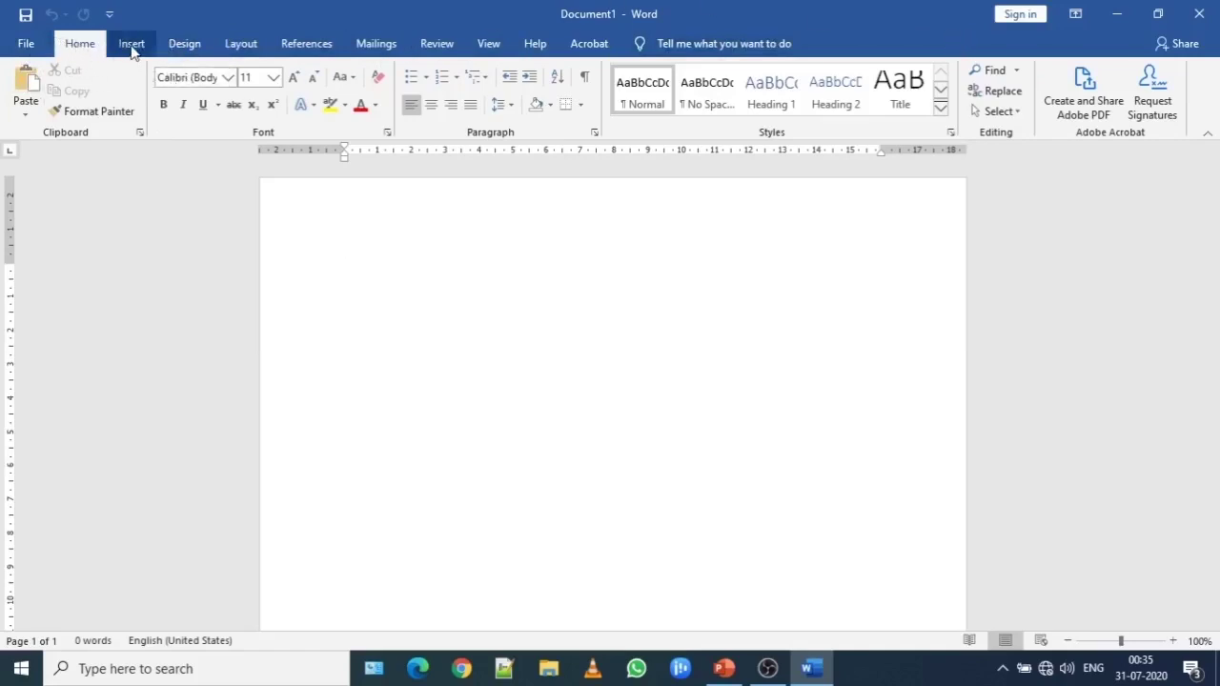
# - Insert a 4-column, 5-row table from the Insert tab's Table grid
pyautogui.click(131, 44)
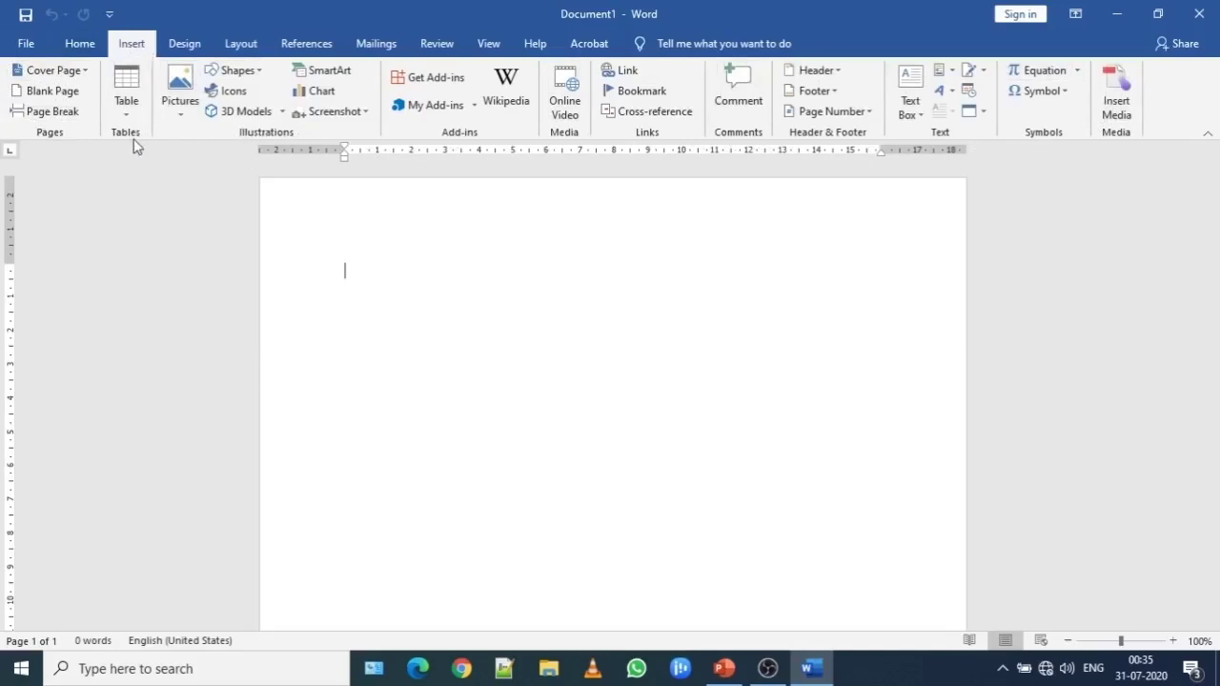
pyautogui.click(131, 86)
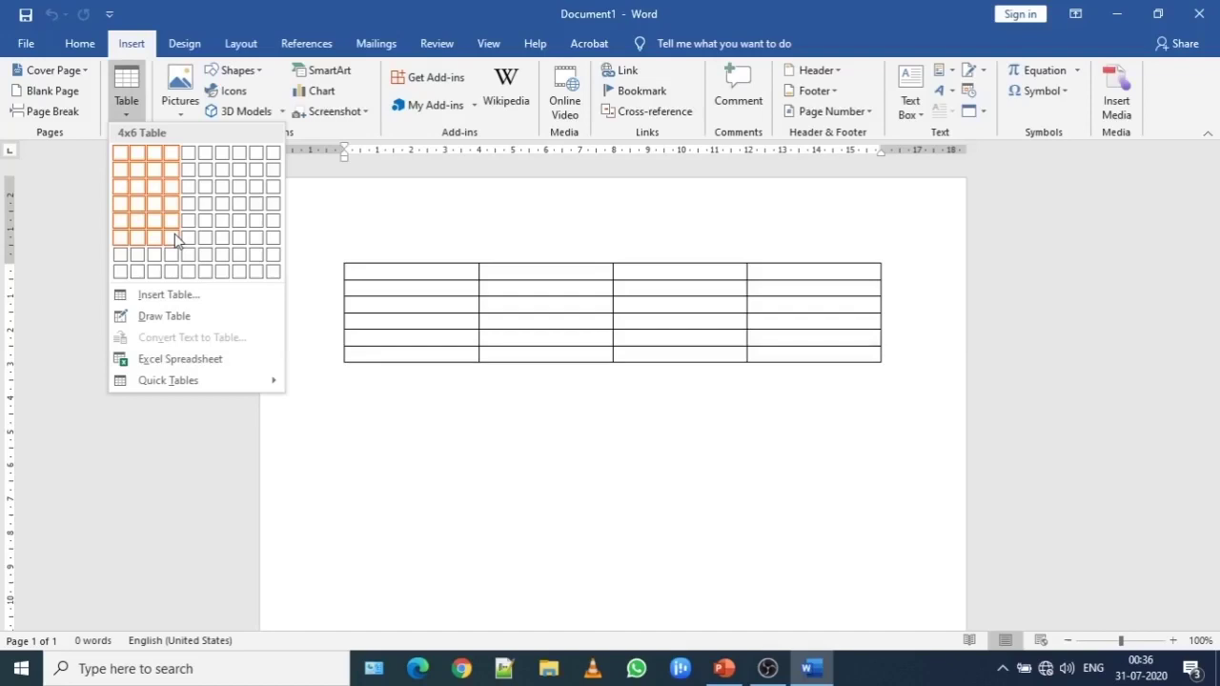
pyautogui.click(175, 229)
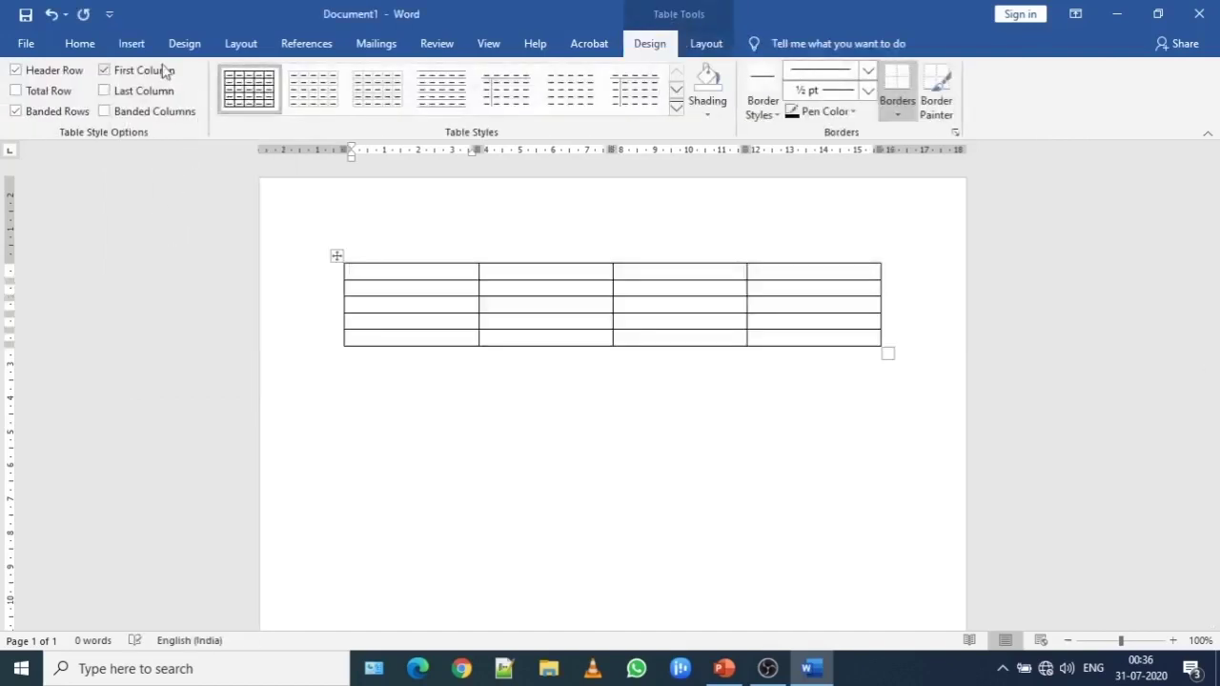
pyautogui.click(132, 44)
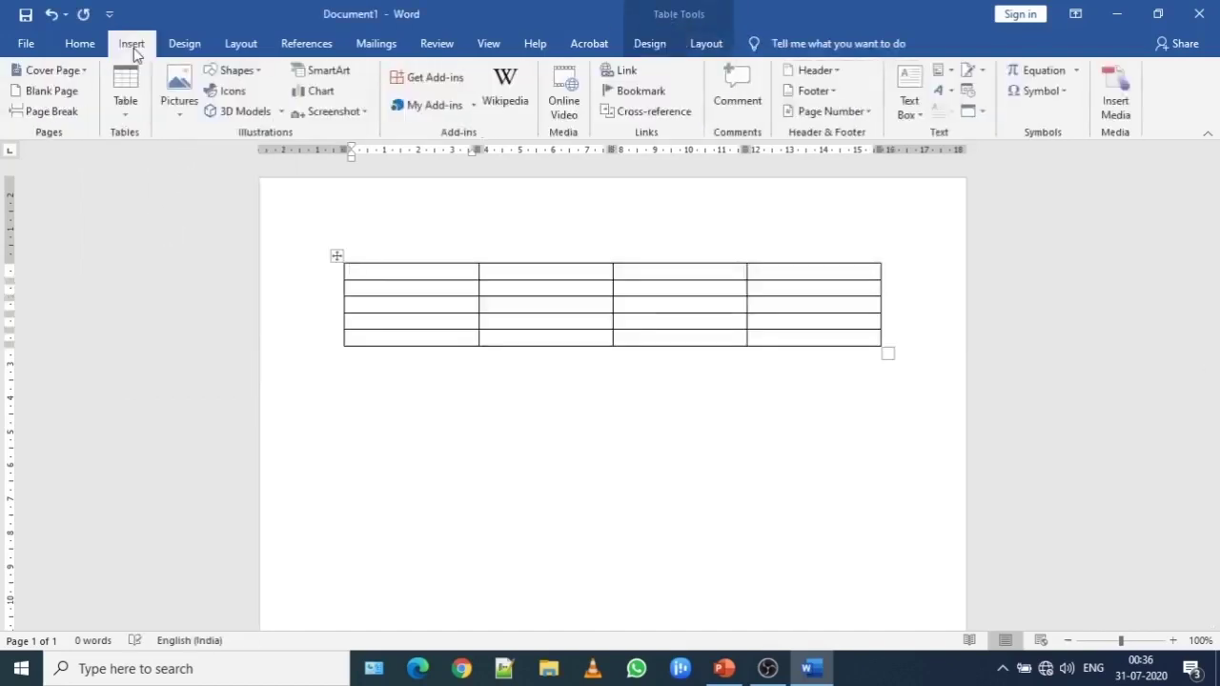
pyautogui.click(130, 109)
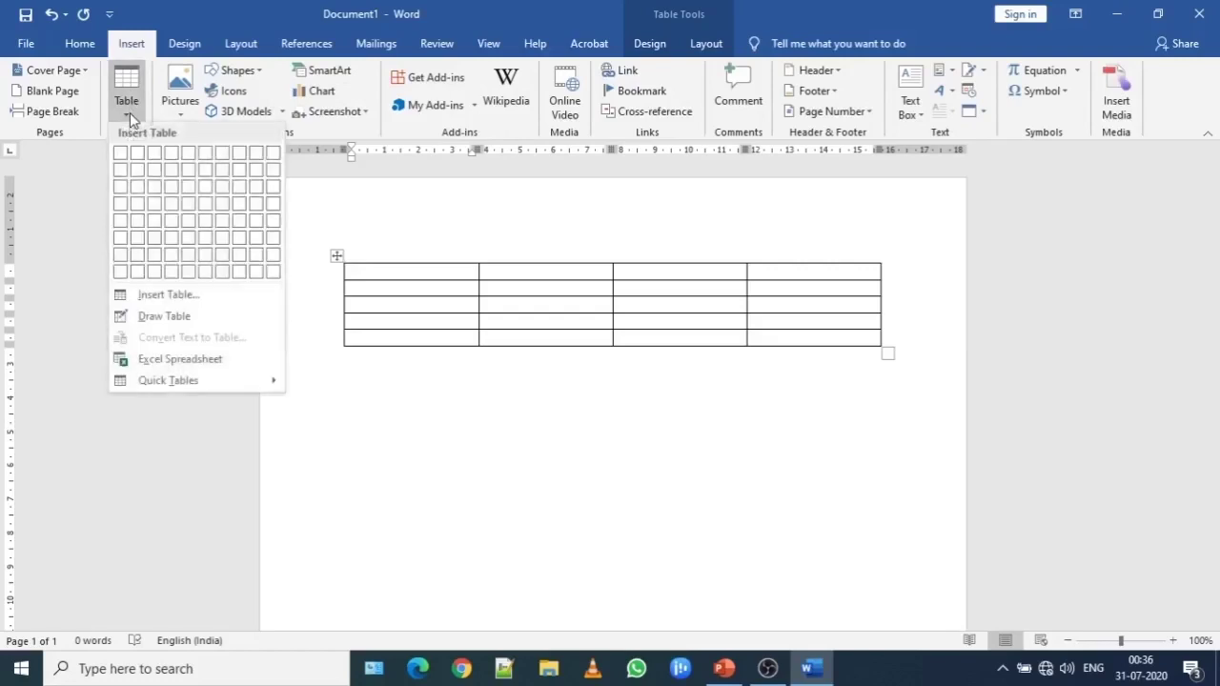
pyautogui.click(174, 229)
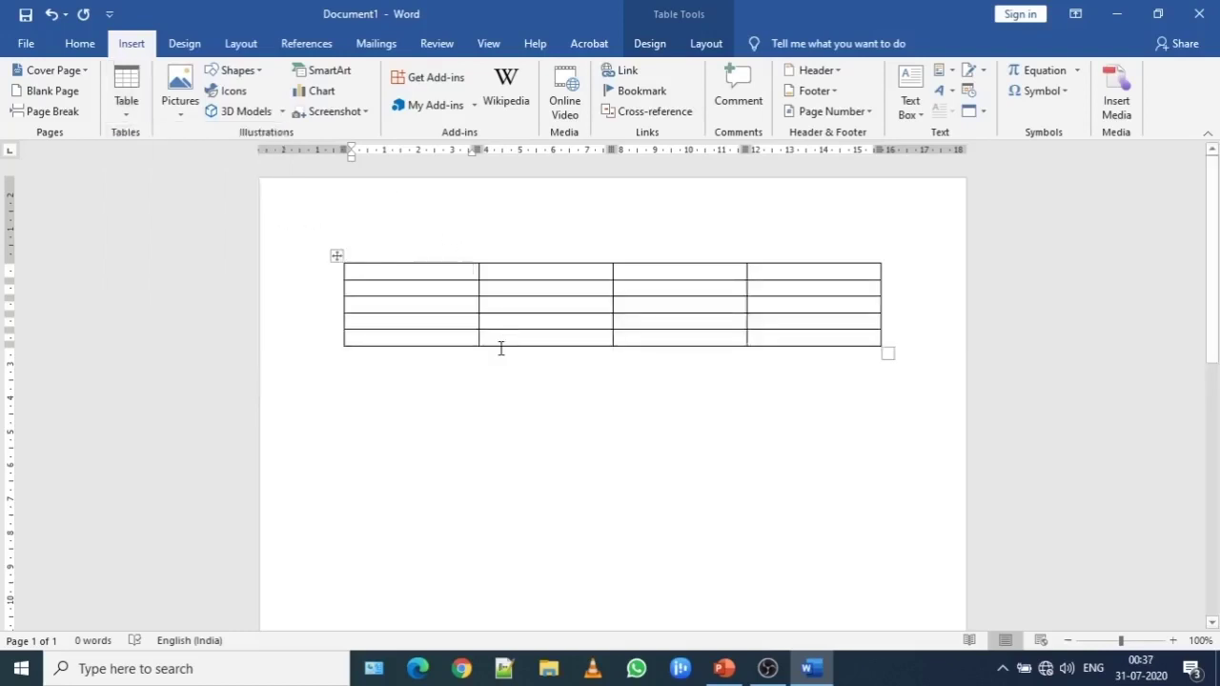
# - Practice selecting each of the table's four columns from the top margin
pyautogui.click(430, 235)
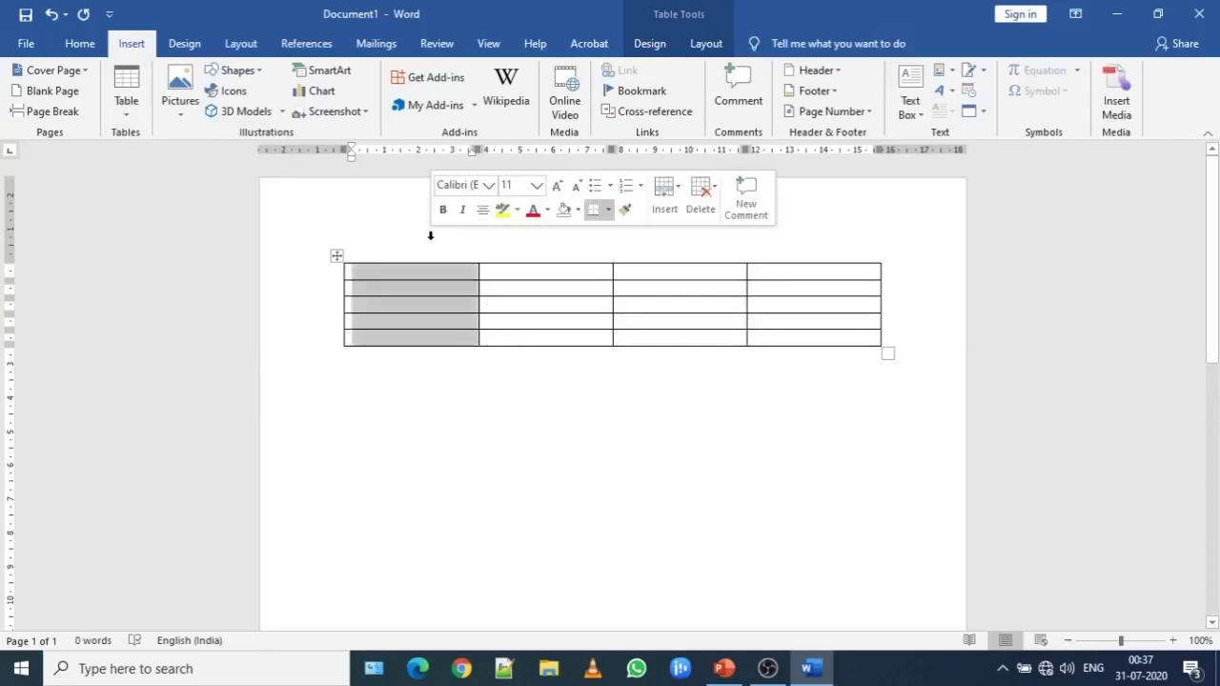
pyautogui.click(527, 242)
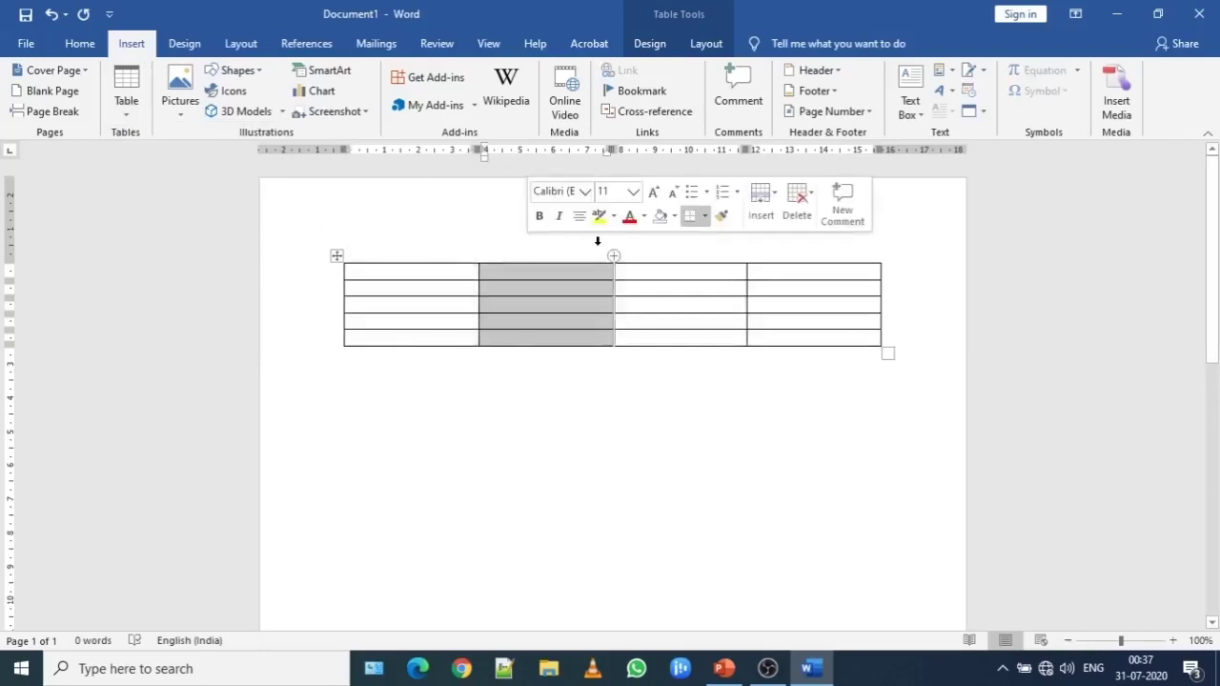
pyautogui.click(664, 255)
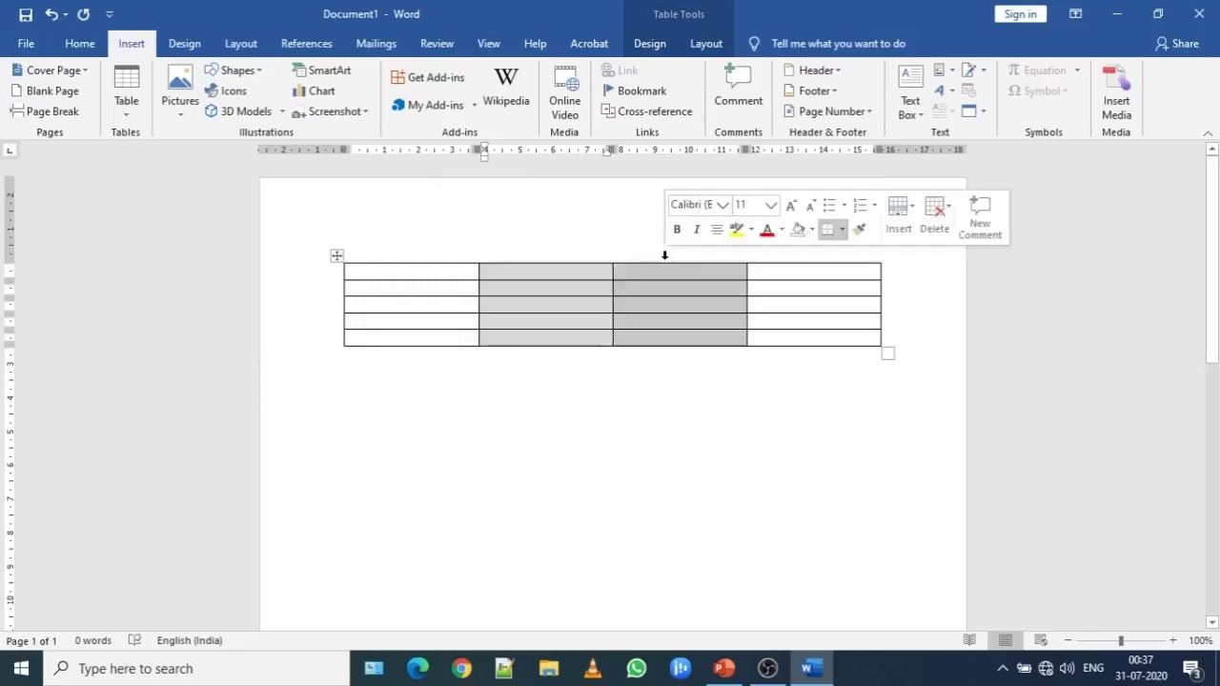
pyautogui.click(509, 480)
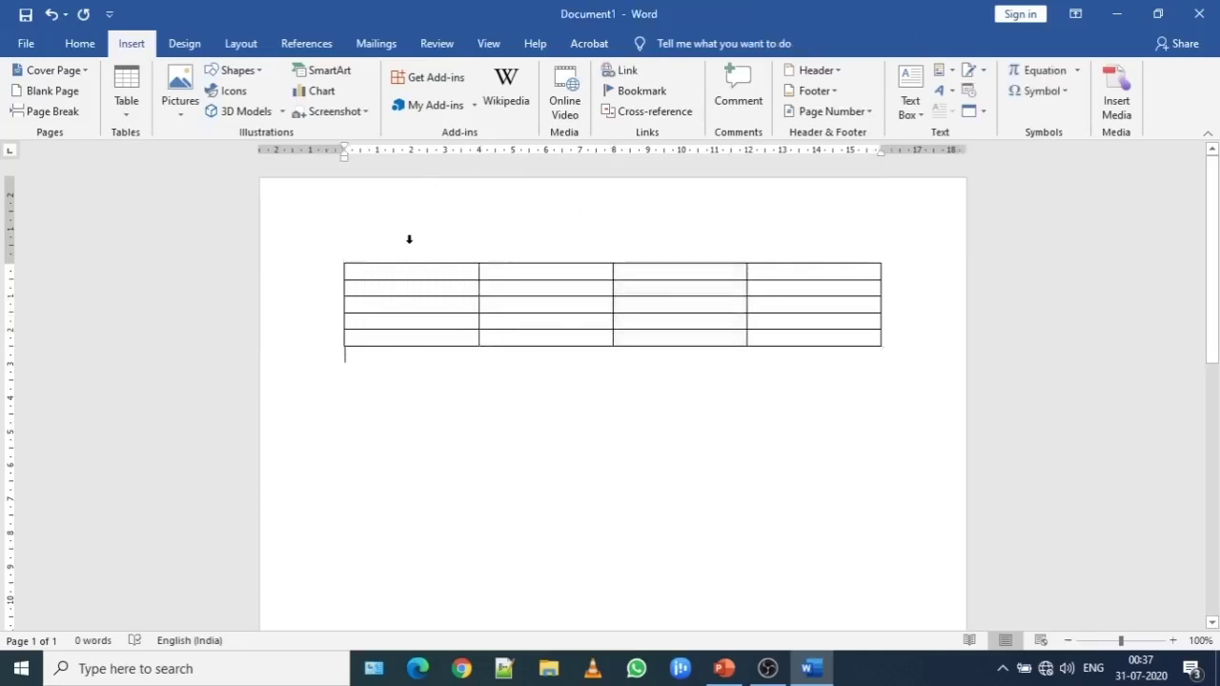
pyautogui.click(410, 238)
pyautogui.click(515, 243)
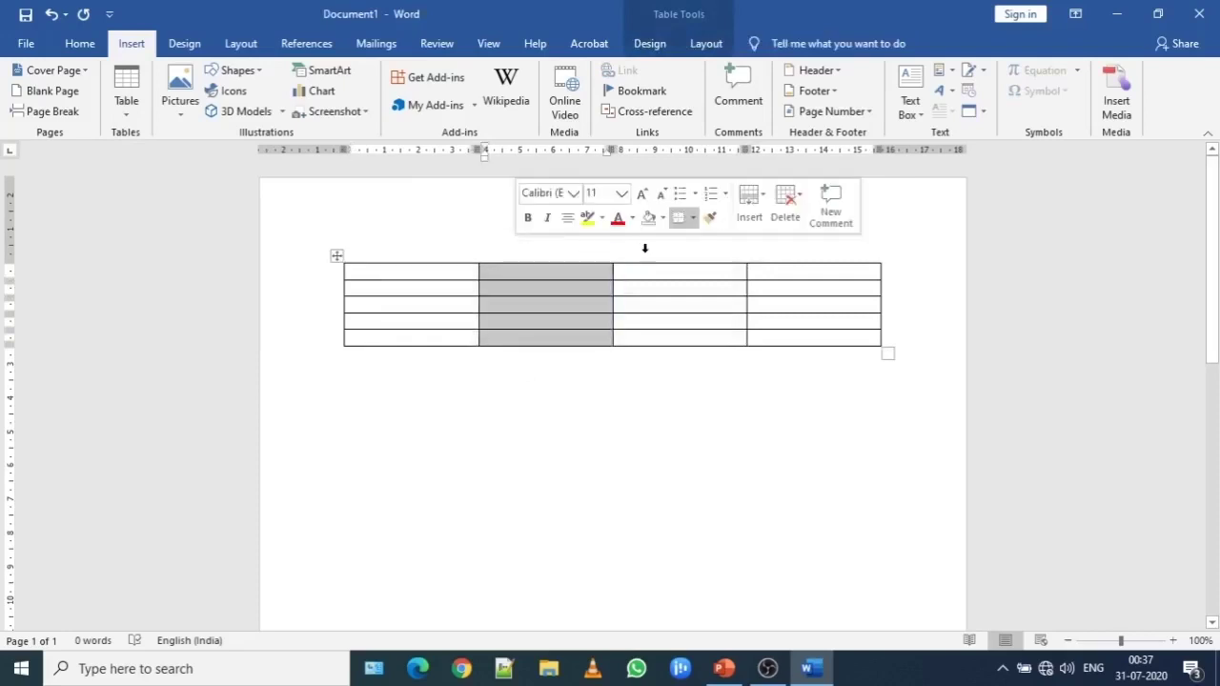
pyautogui.click(657, 245)
pyautogui.click(799, 247)
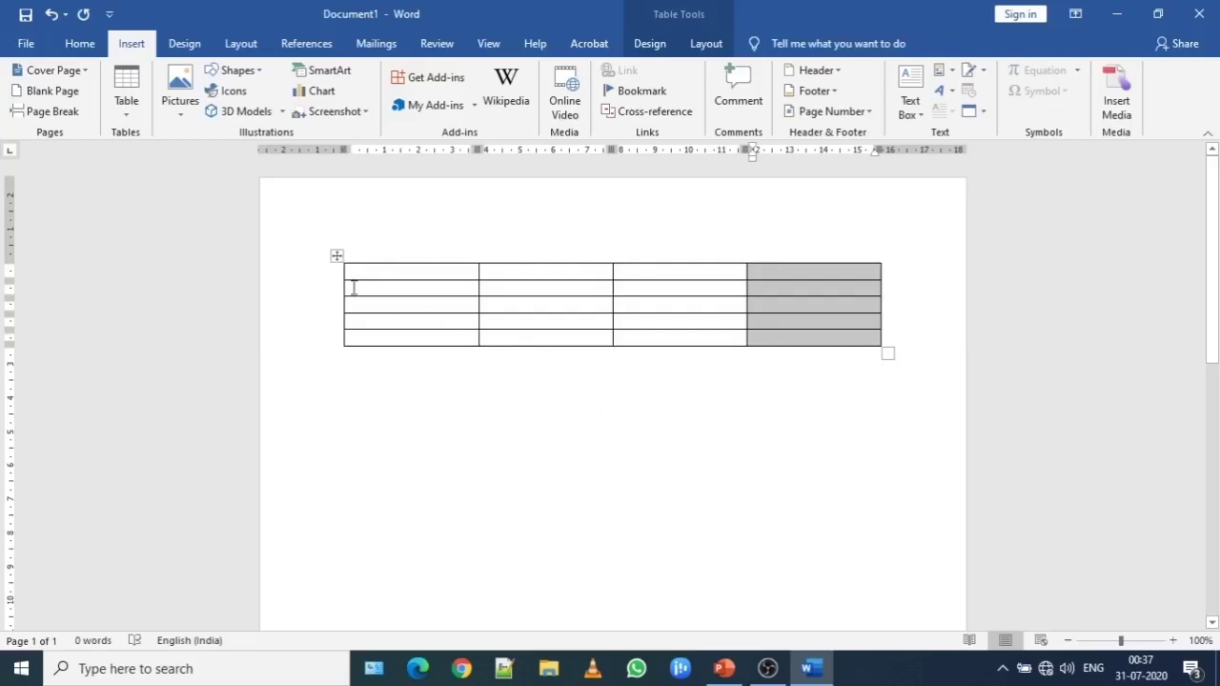
# - Select the table's five rows one by one, then all together from the left margin
pyautogui.click(305, 276)
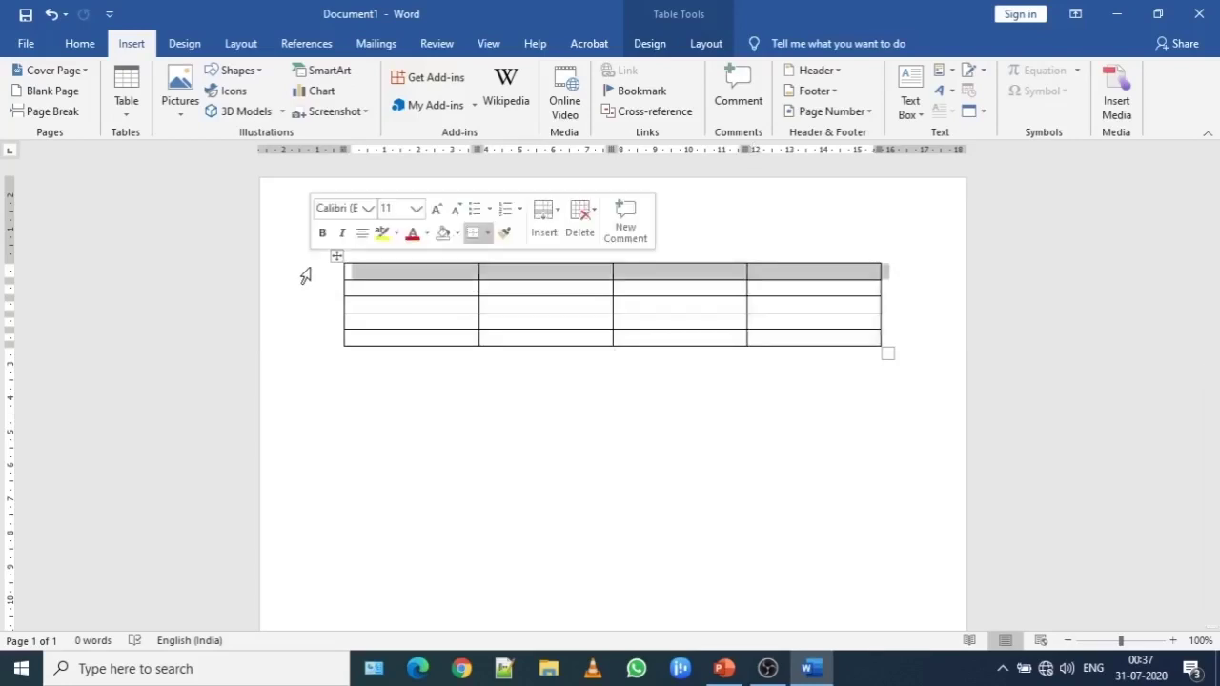
pyautogui.click(304, 289)
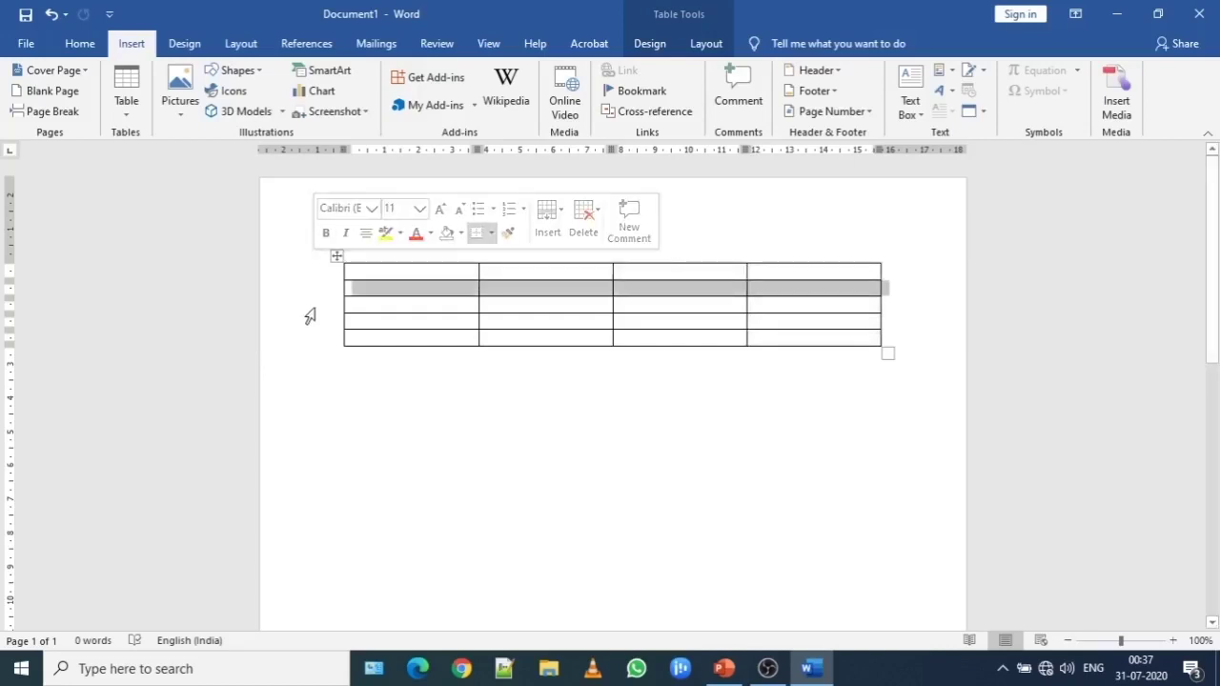
pyautogui.click(308, 305)
pyautogui.click(310, 322)
pyautogui.click(311, 338)
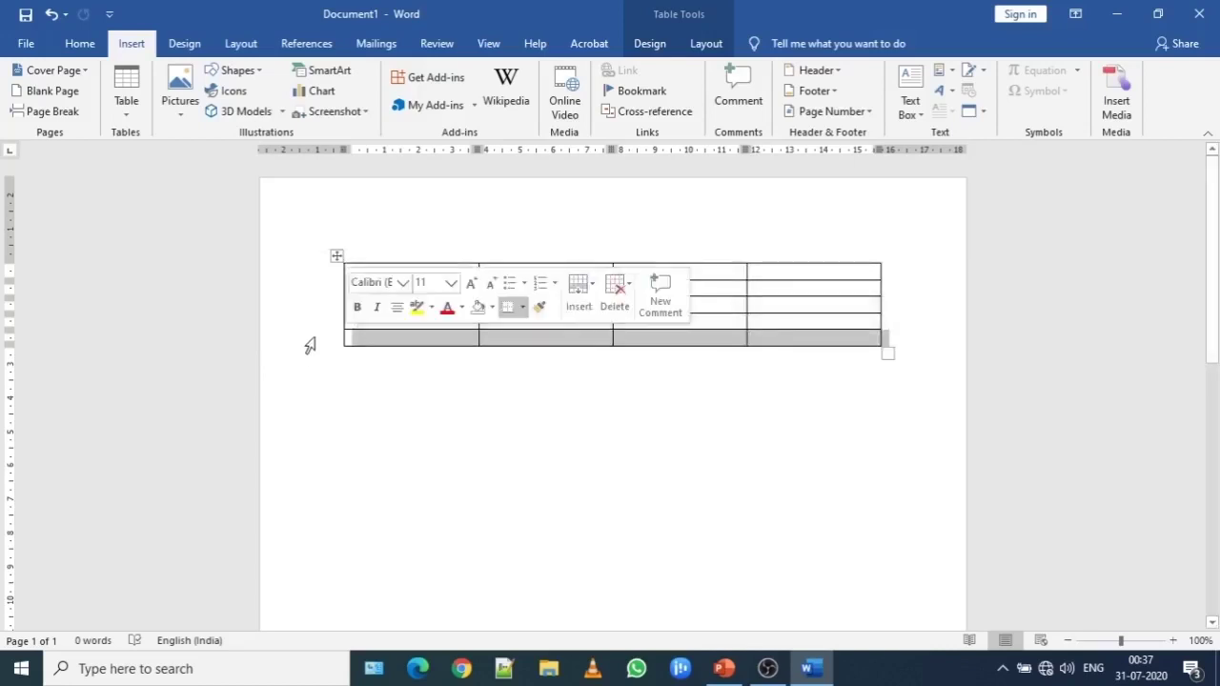
pyautogui.click(305, 276)
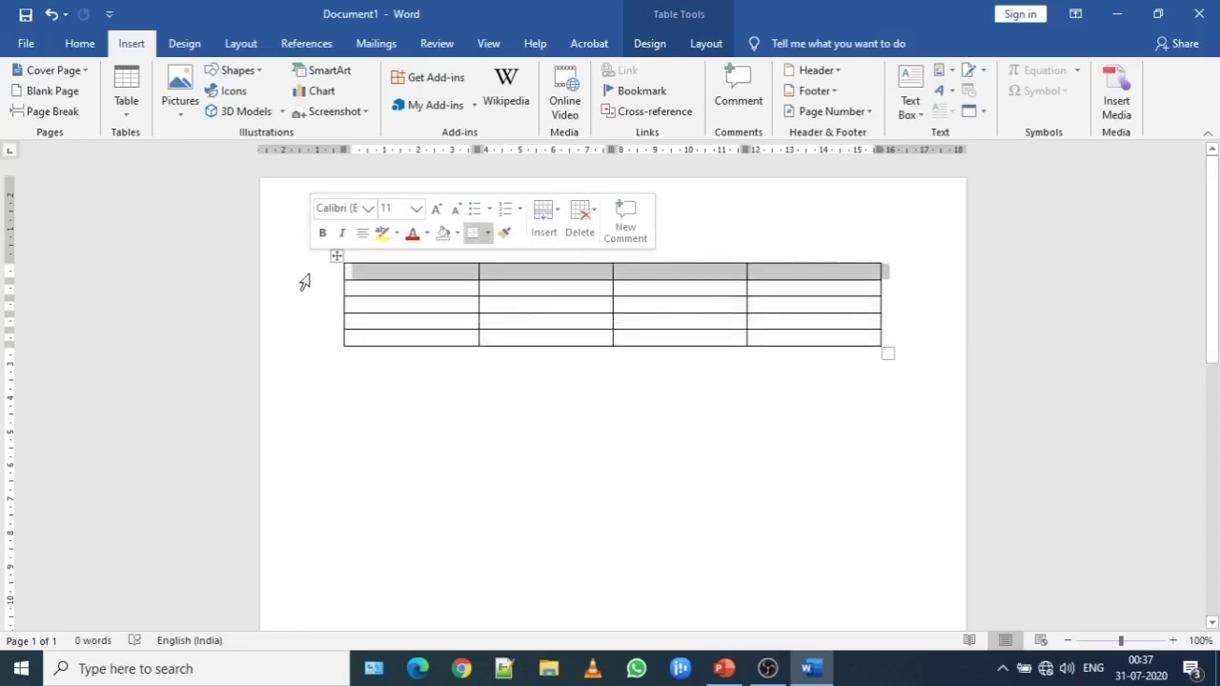
pyautogui.moveTo(305, 277); pyautogui.dragTo(308, 343)
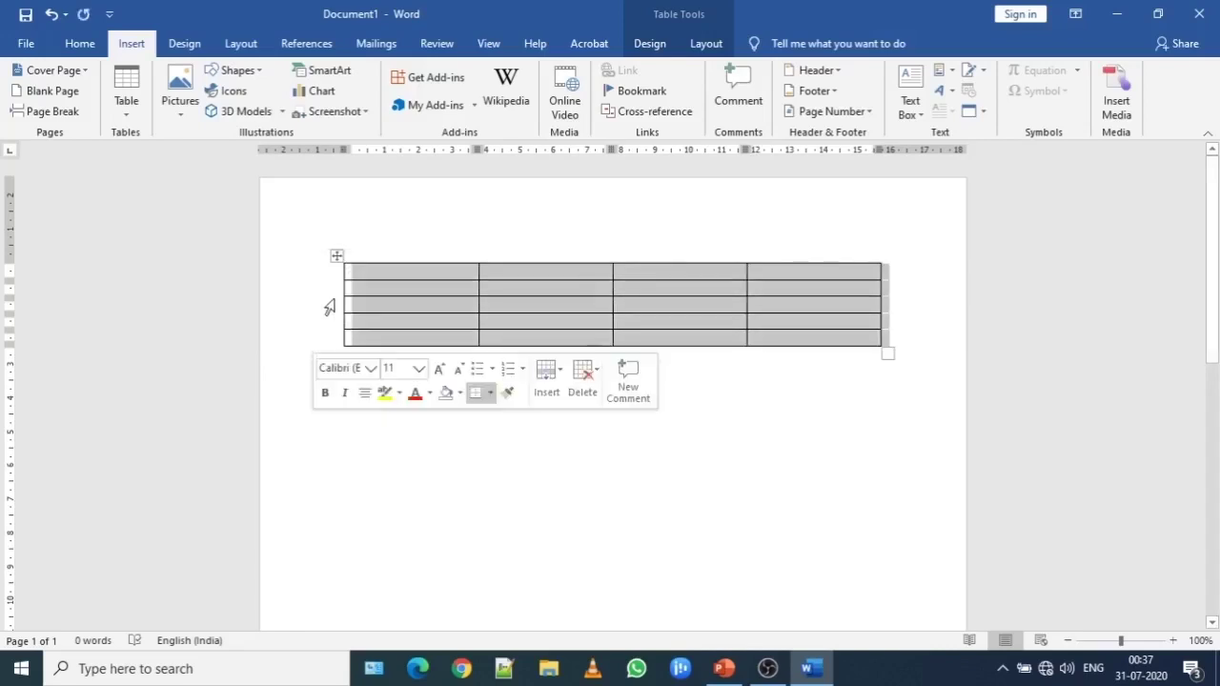
# - Select the first three columns, then select the entire table with its move handle
pyautogui.moveTo(393, 242); pyautogui.dragTo(805, 244)
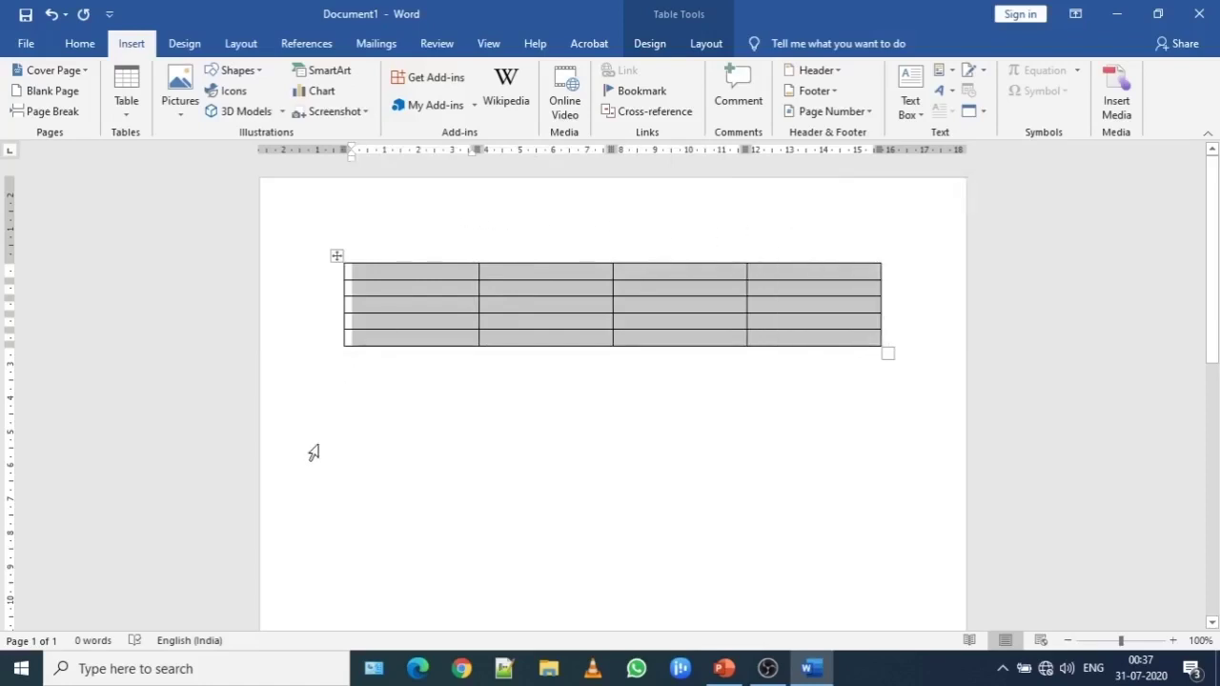
pyautogui.click(398, 413)
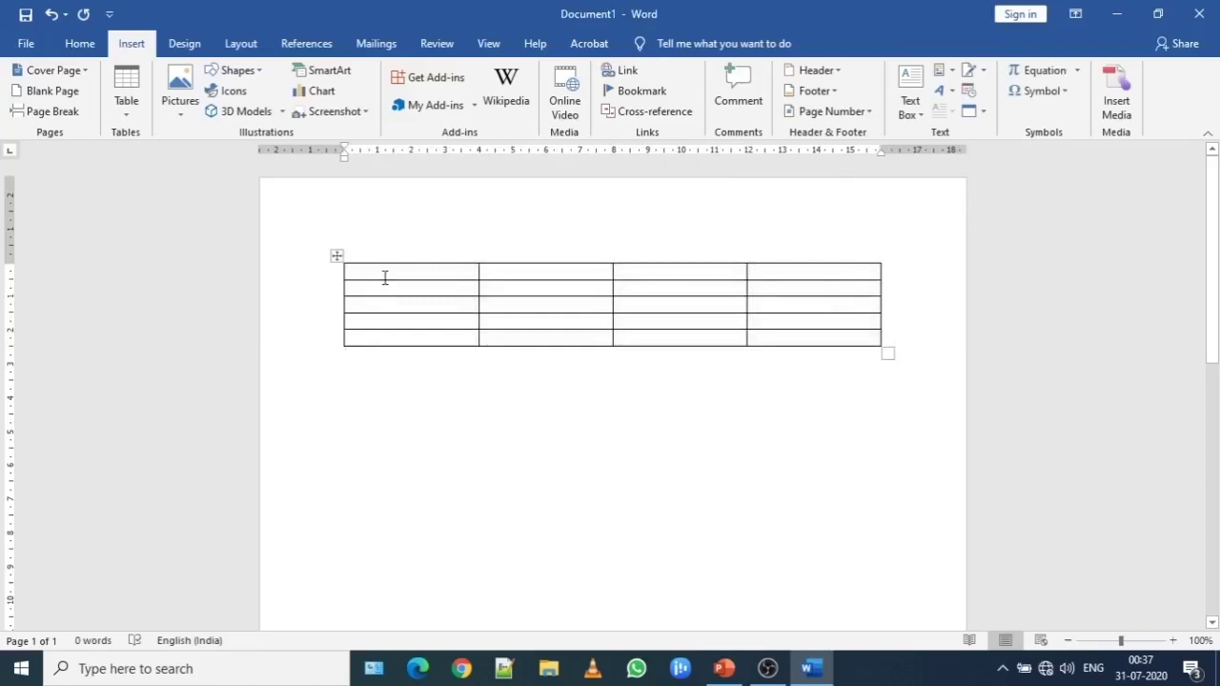
pyautogui.click(385, 277)
pyautogui.click(336, 255)
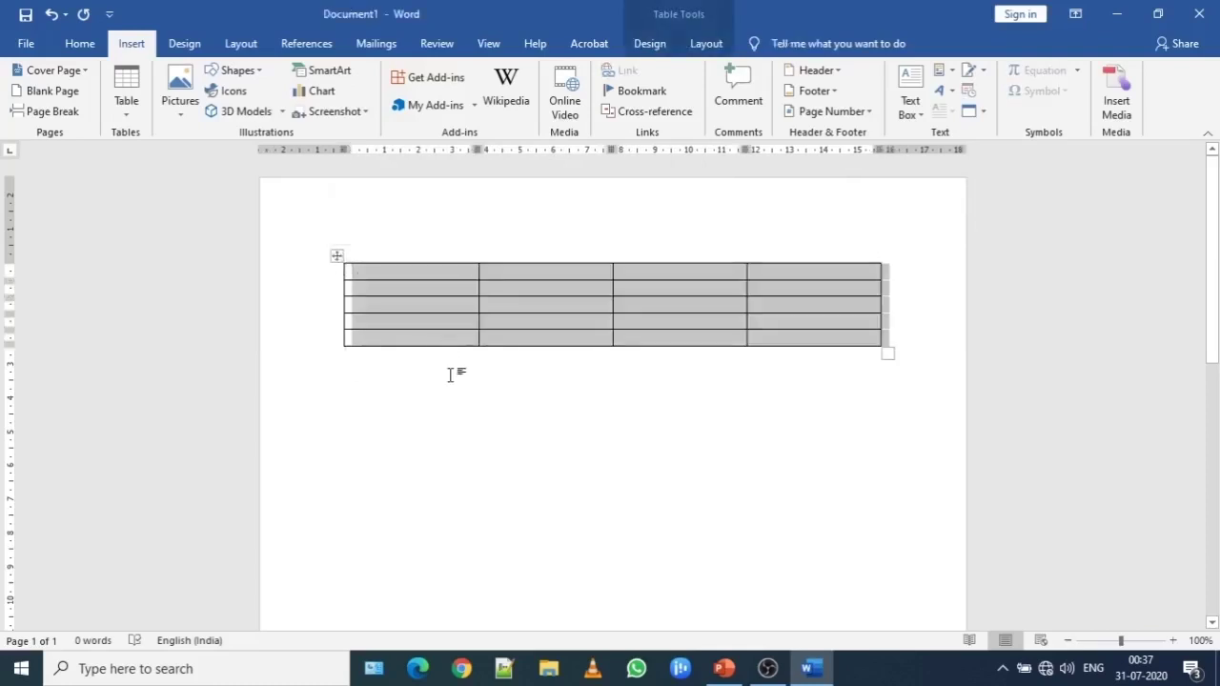
pyautogui.press('BackSpace')
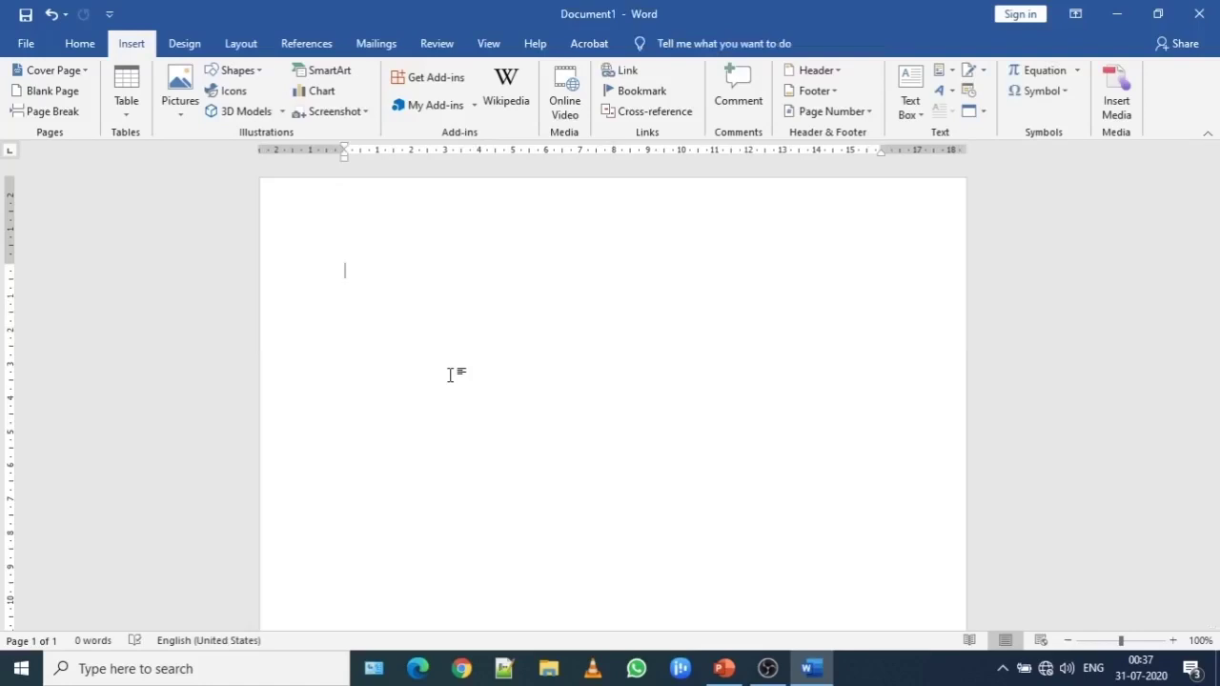
pyautogui.click(127, 116)
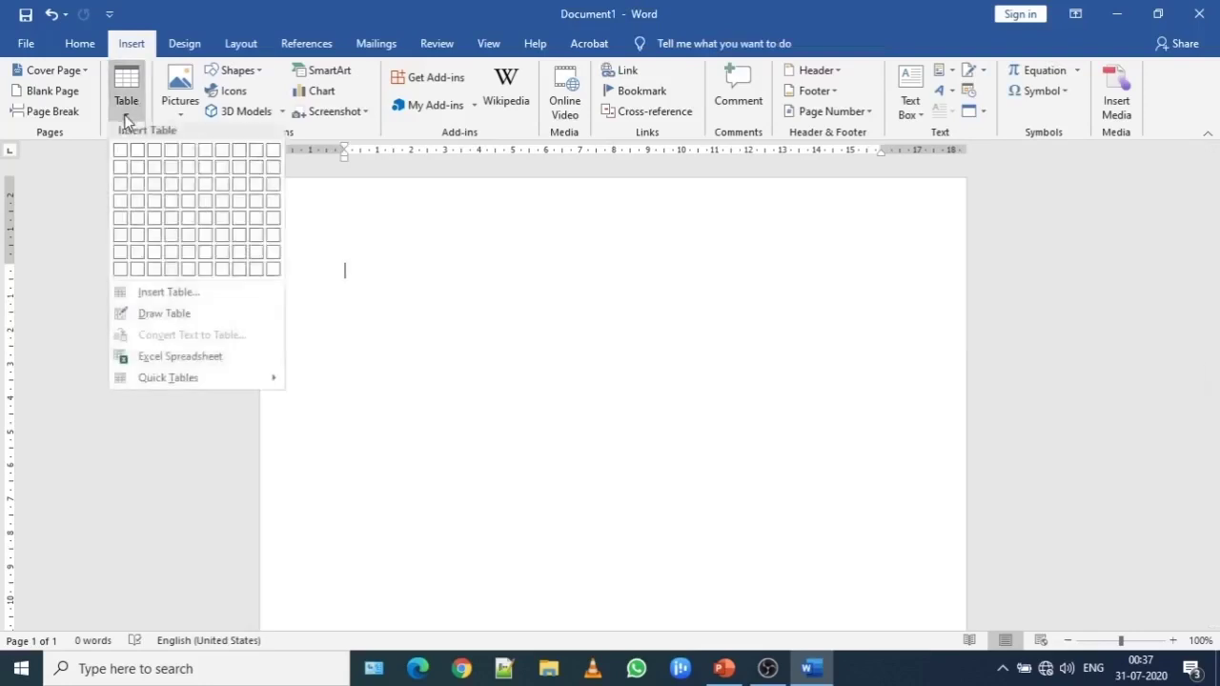
pyautogui.click(167, 295)
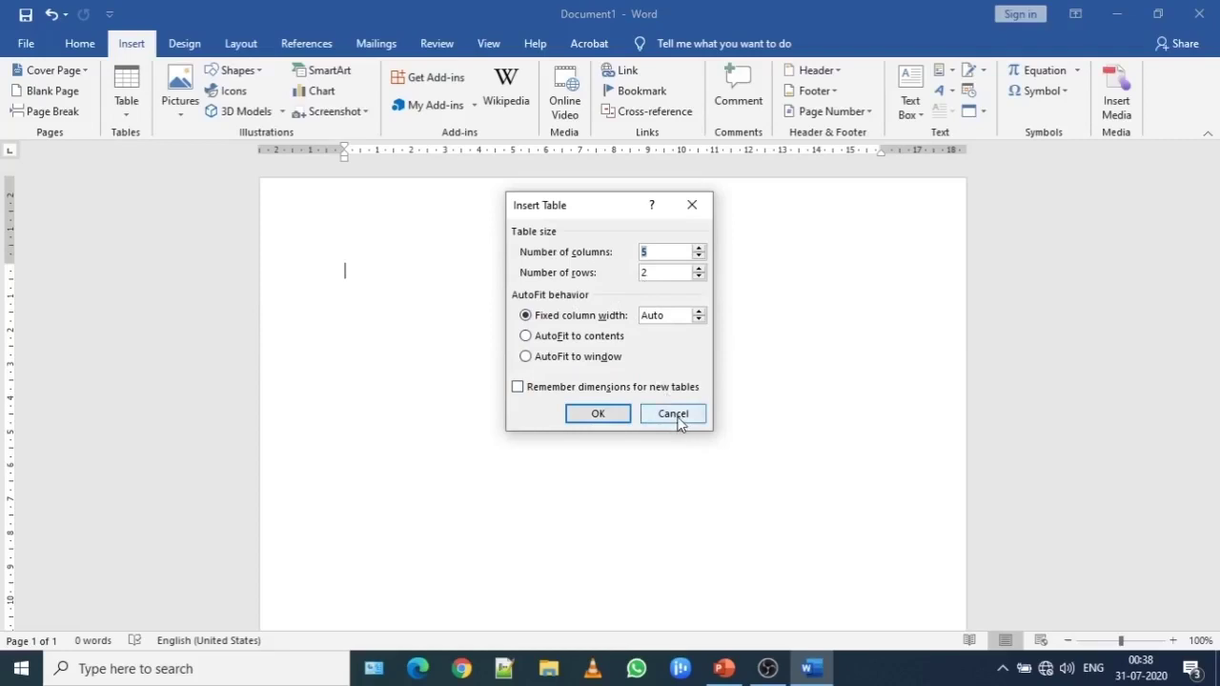
pyautogui.click(674, 416)
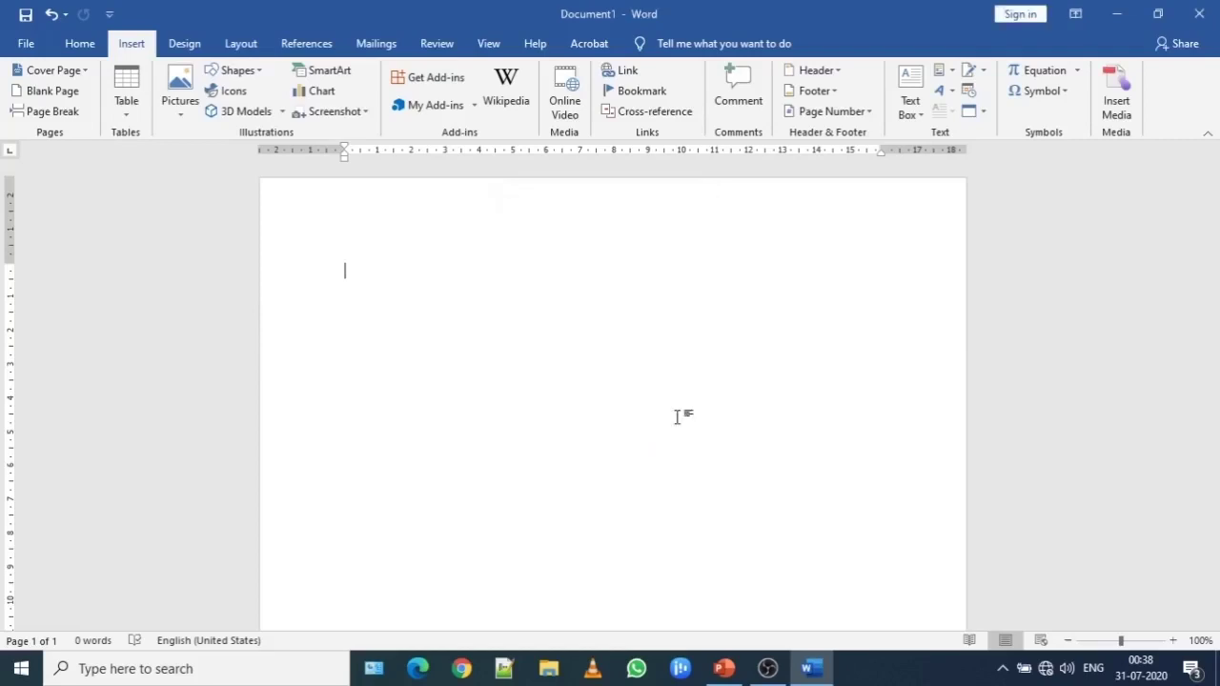
# - Open the Insert Table dialog, which shows 5 columns and 2 rows
pyautogui.click(137, 113)
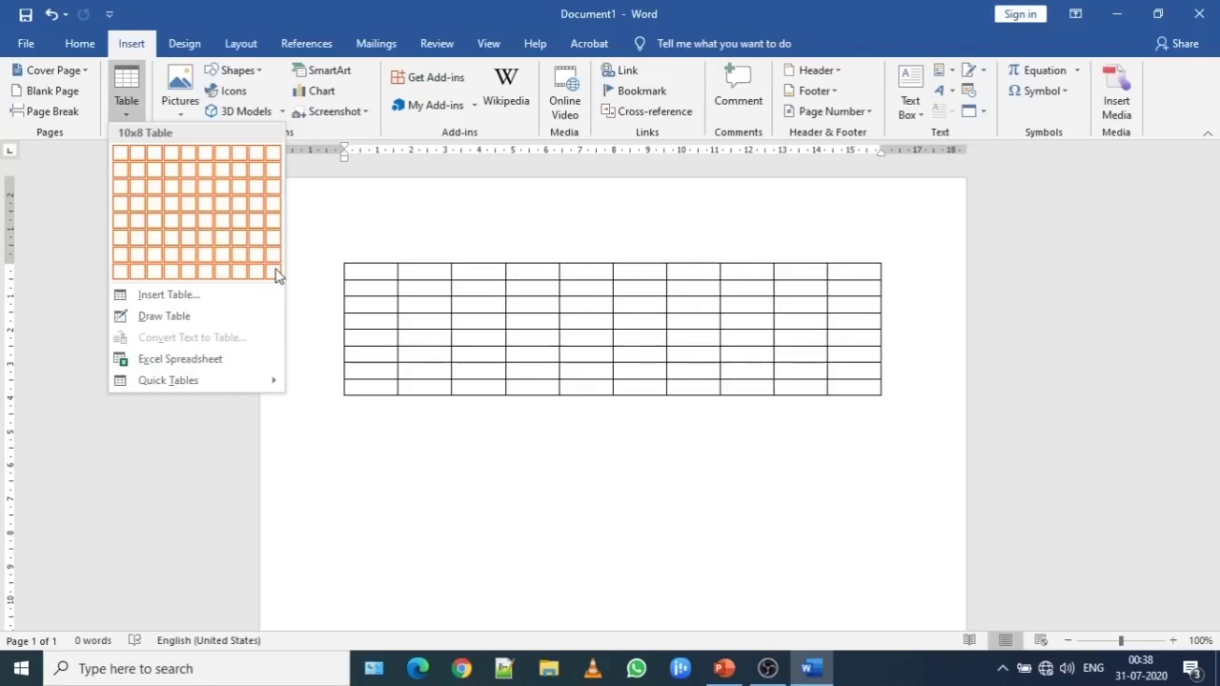
pyautogui.click(227, 296)
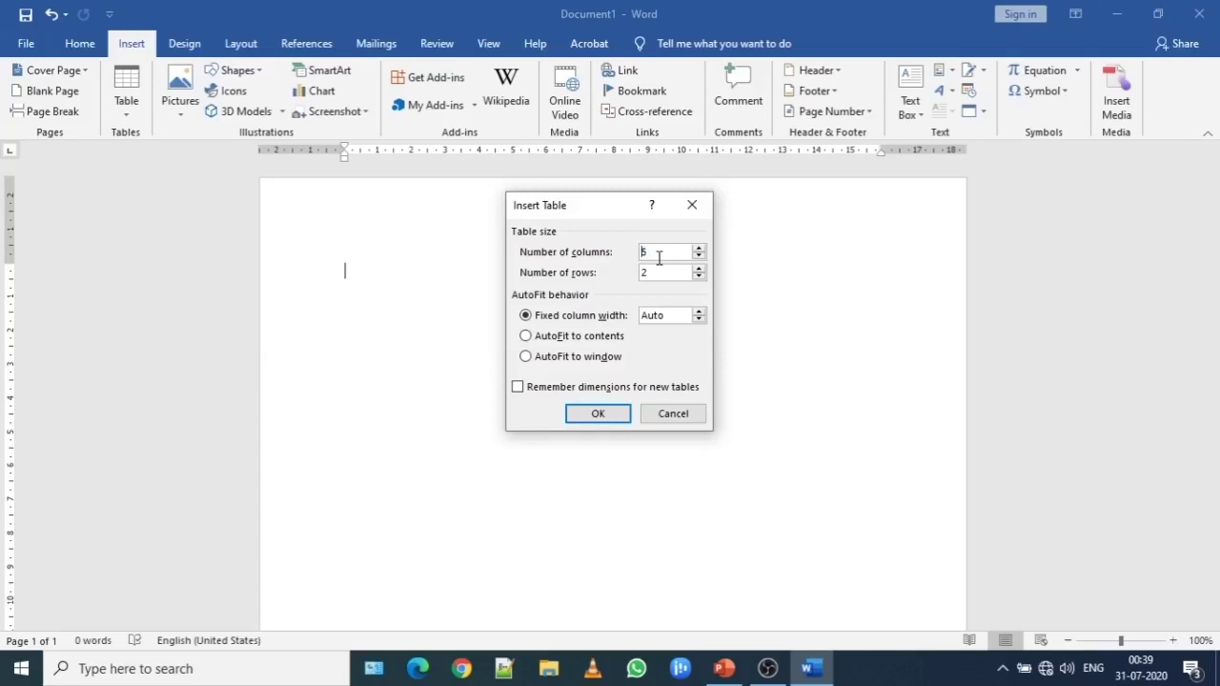
# - Set the Insert Table dialog to 9 columns and 40 rows and confirm
pyautogui.press('BackSpace')
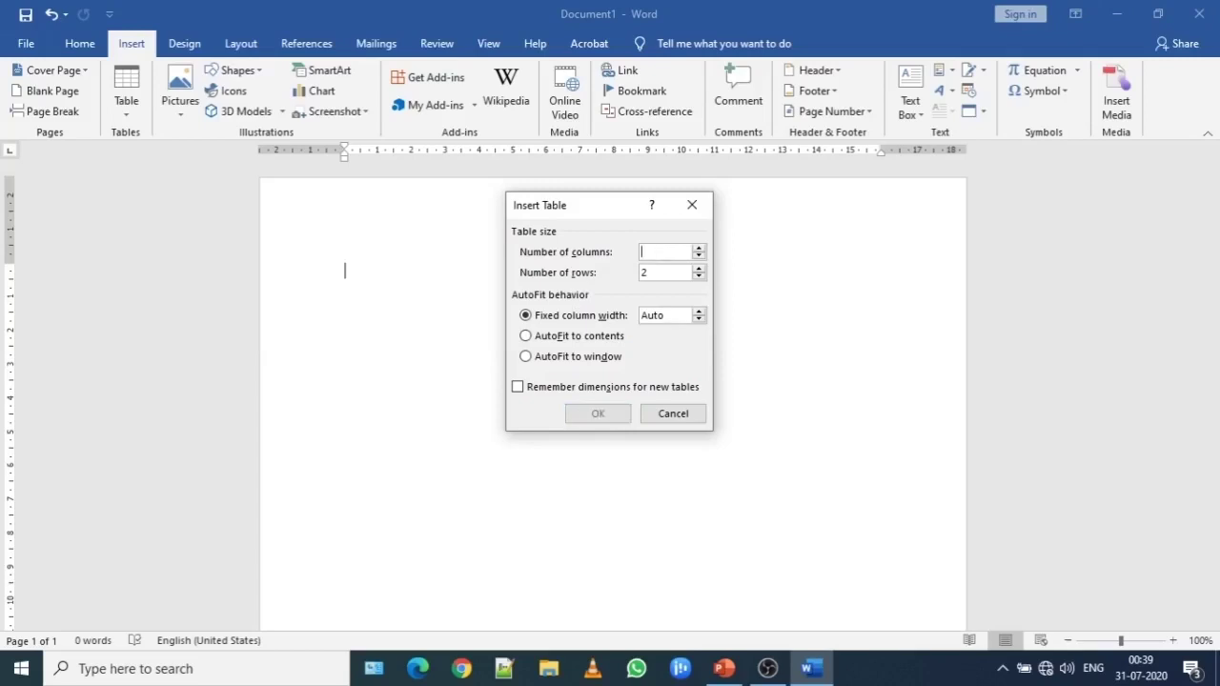
pyautogui.write('9')
pyautogui.doubleClick(642, 272)
pyautogui.write('40')
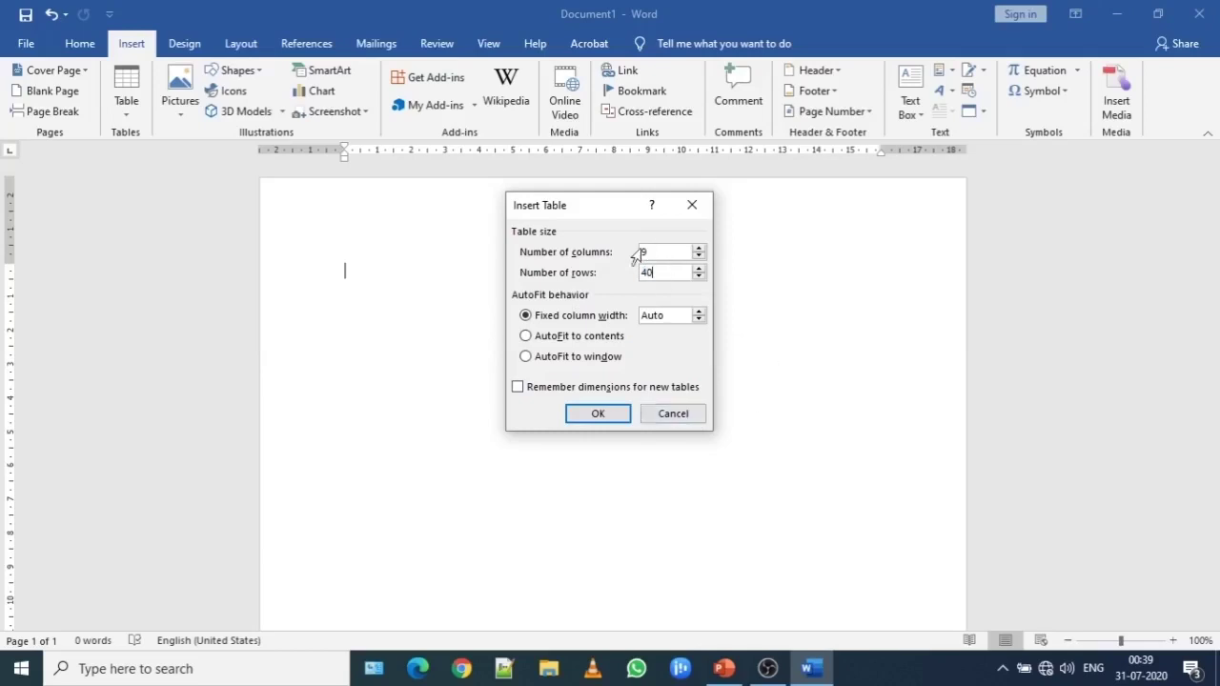
pyautogui.click(615, 413)
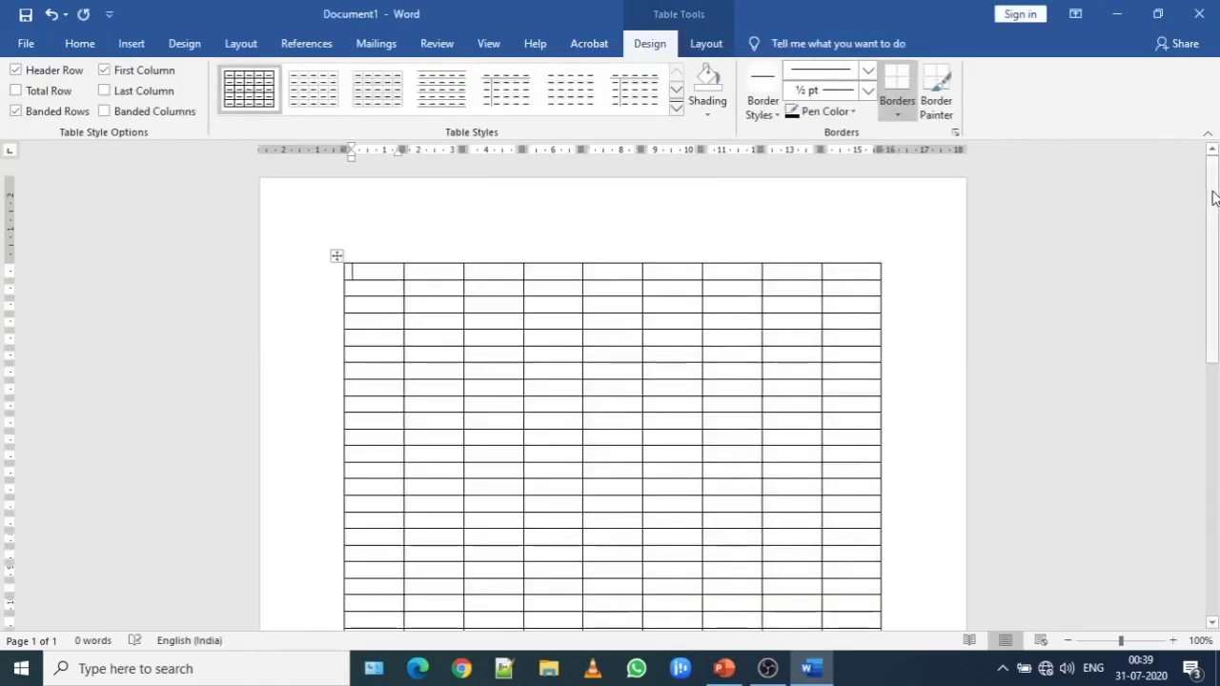
# - Practice selecting all nine columns and the top rows of the large table
pyautogui.scroll(-1, 1213, 197)
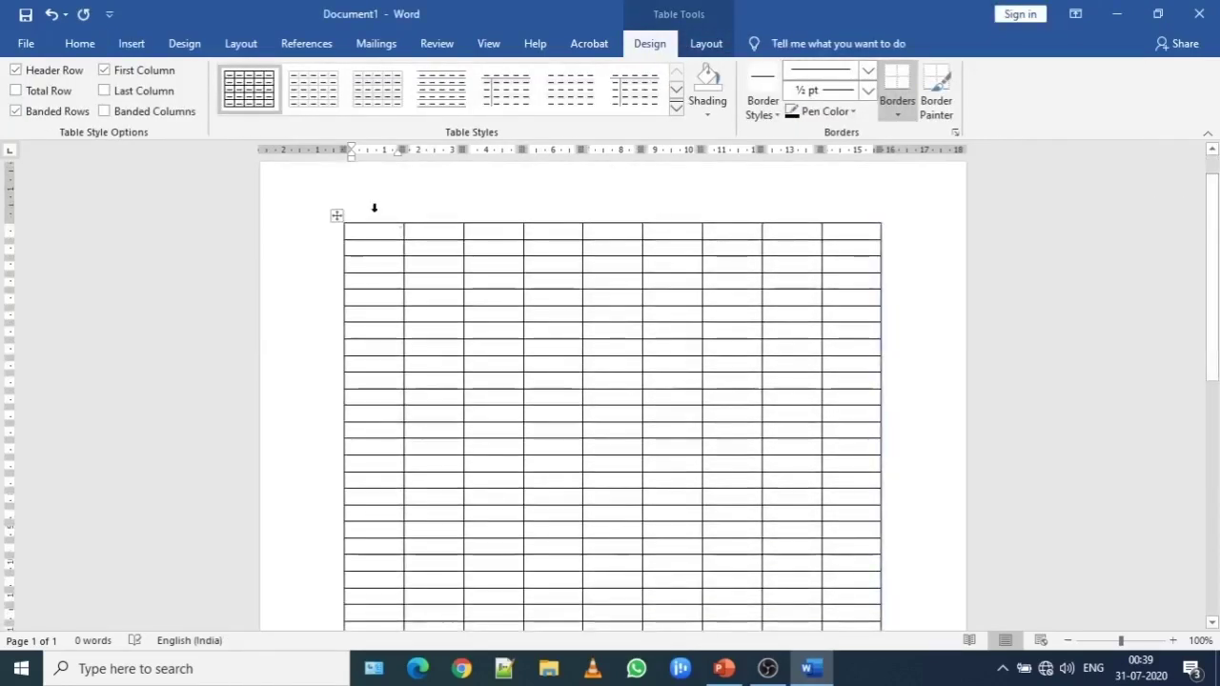
pyautogui.moveTo(373, 208); pyautogui.dragTo(854, 215)
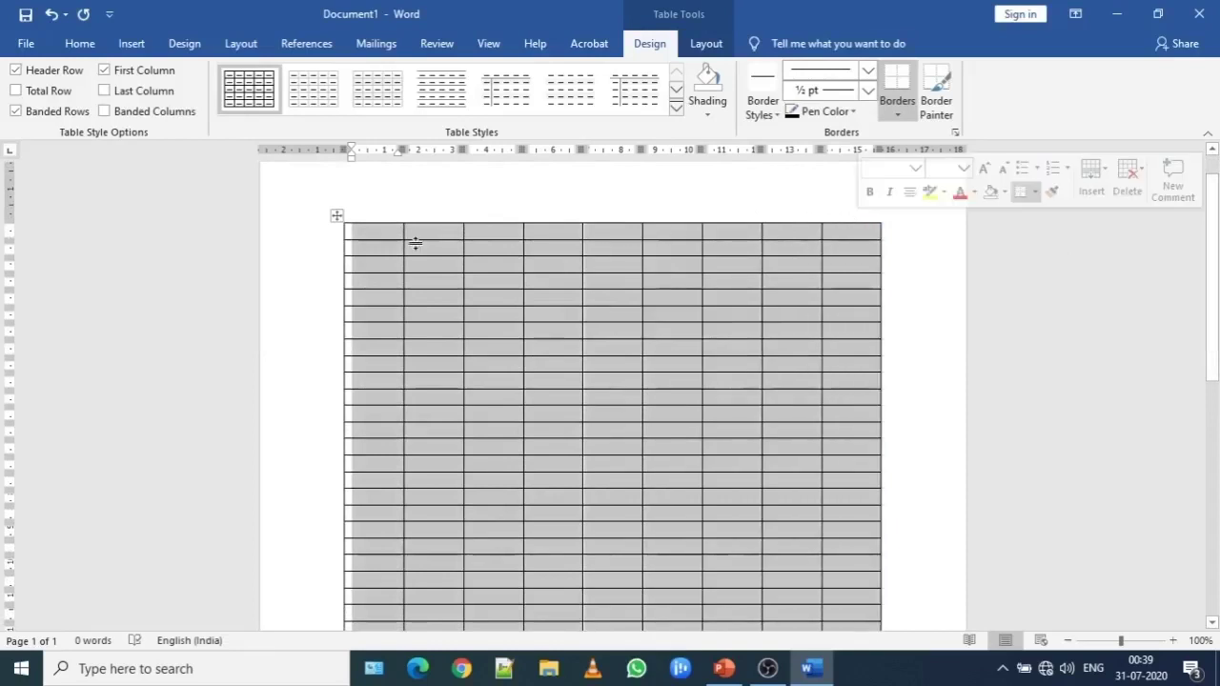
pyautogui.click(308, 245)
pyautogui.moveTo(313, 239); pyautogui.dragTo(320, 439)
pyautogui.click(384, 189)
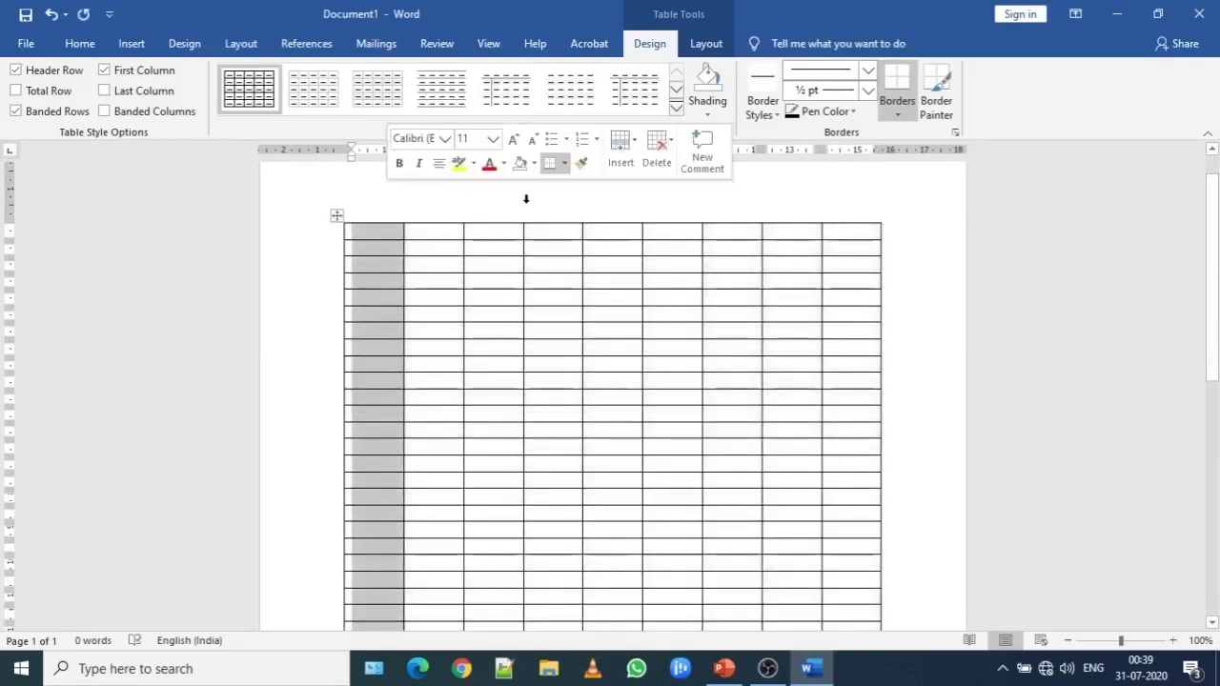
pyautogui.moveTo(525, 198); pyautogui.dragTo(850, 204)
pyautogui.moveTo(327, 232)
pyautogui.mouseDown()
pyautogui.moveTo(321, 667)
pyautogui.moveTo(381, 373)
pyautogui.mouseUp()
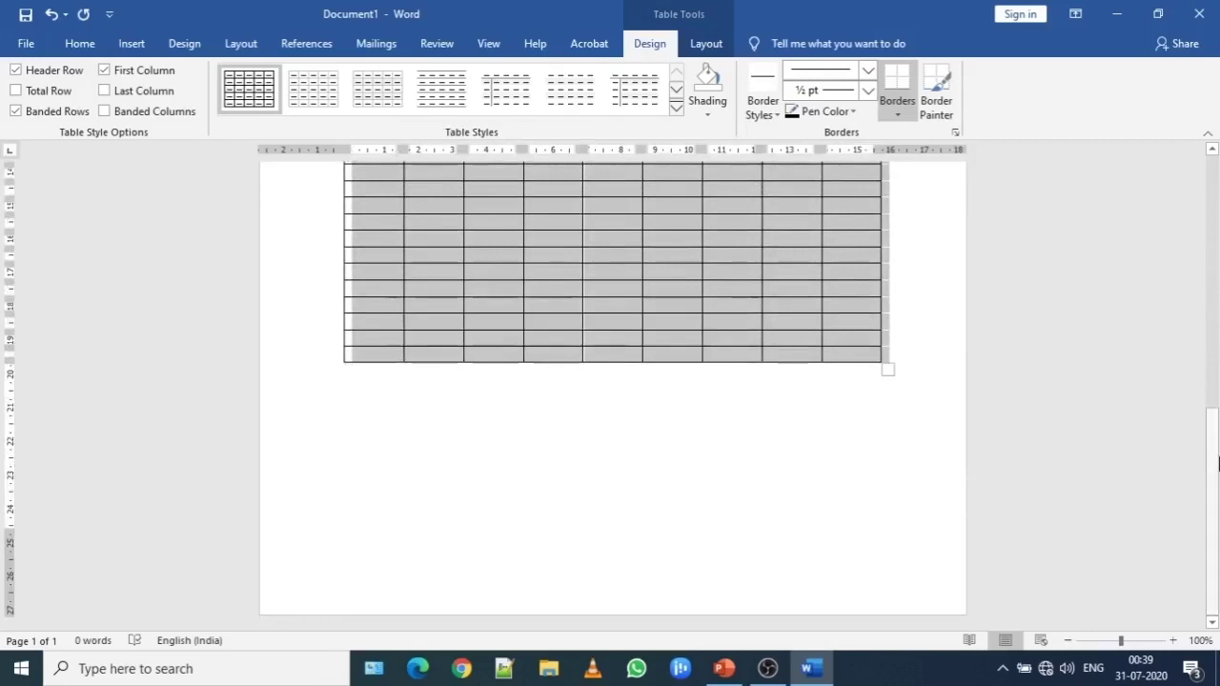
# - Scroll back up, select the second column, then select the whole table
pyautogui.moveTo(1217, 461); pyautogui.dragTo(1217, 218)
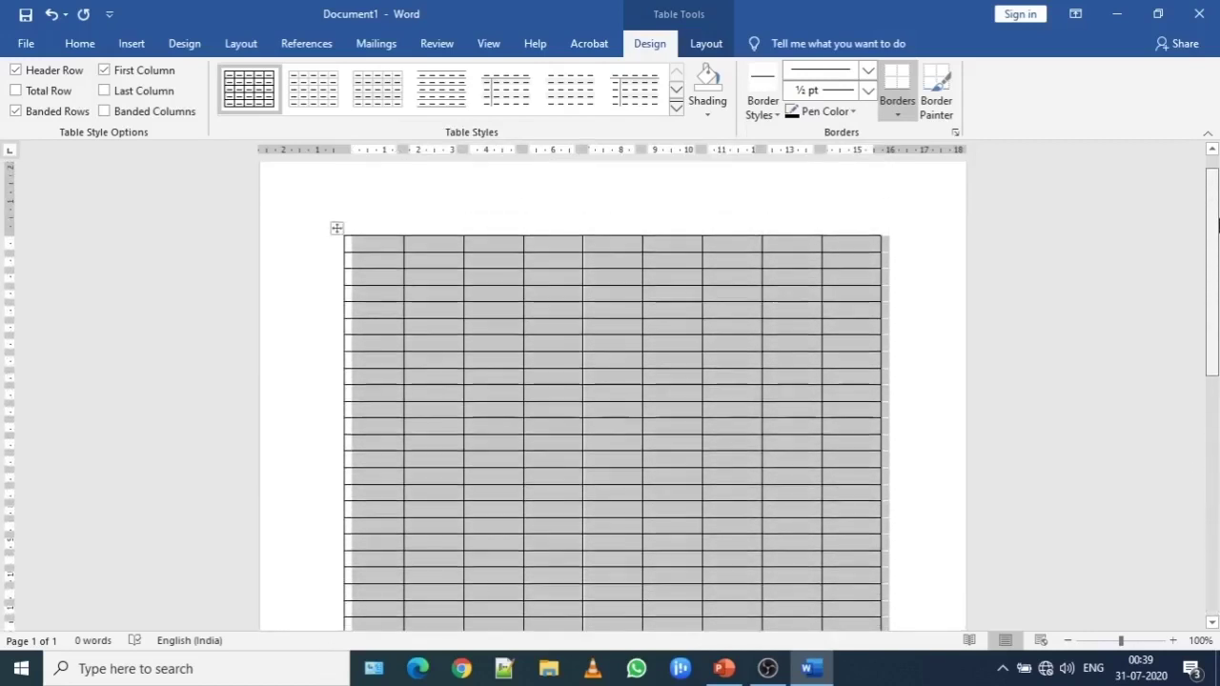
pyautogui.click(427, 215)
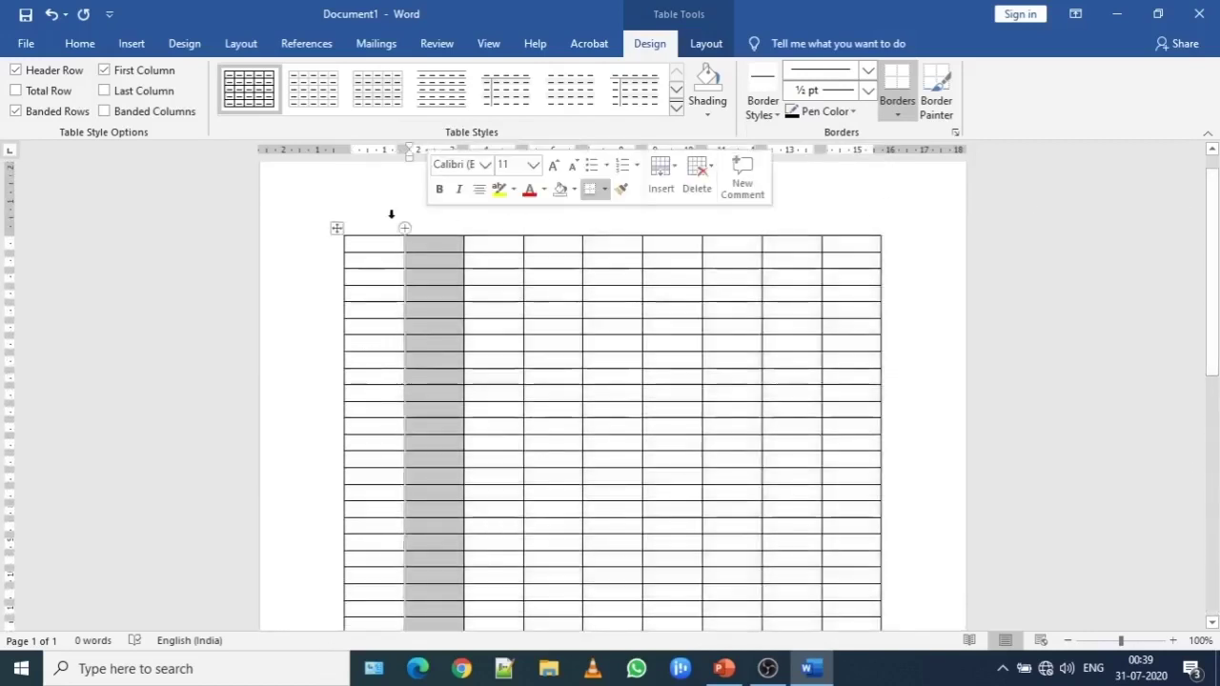
pyautogui.click(140, 46)
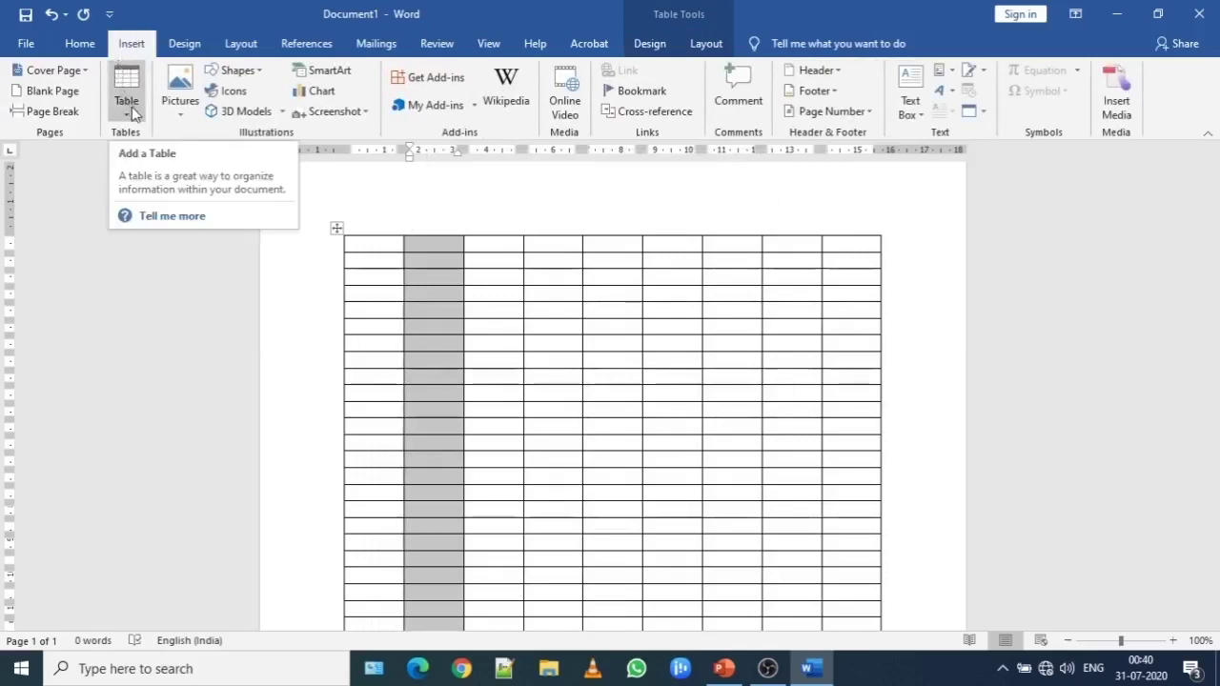
pyautogui.click(339, 230)
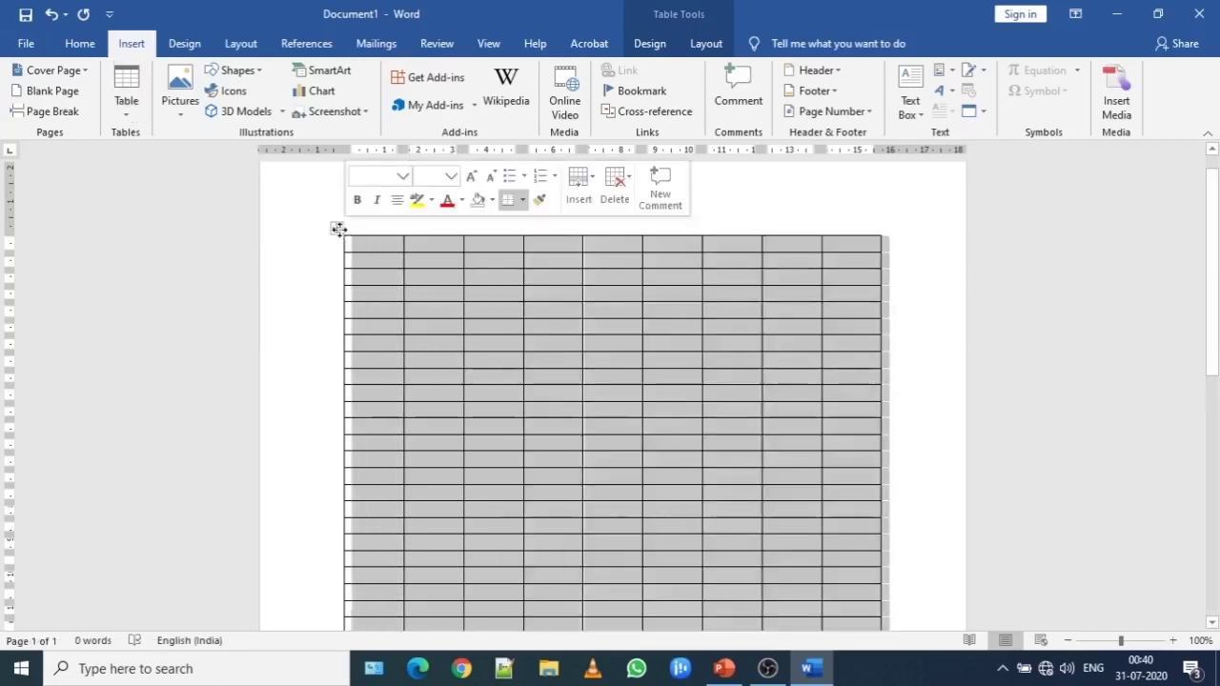
pyautogui.press('BackSpace')
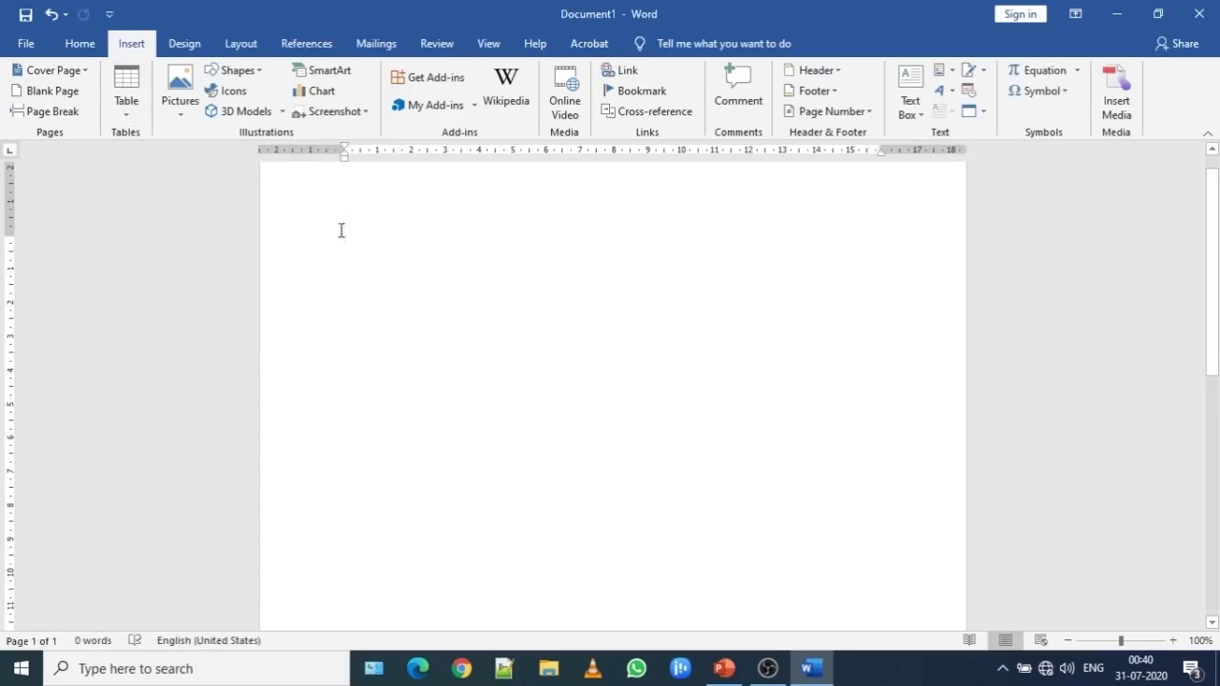
pyautogui.click(131, 105)
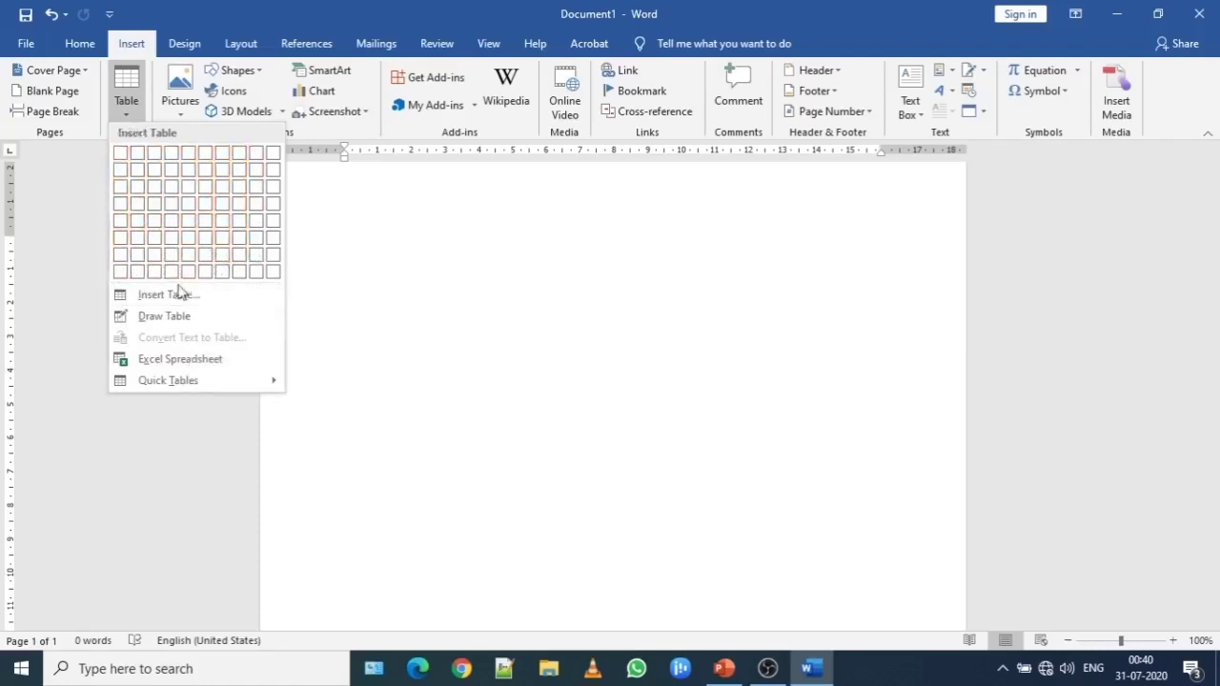
pyautogui.click(143, 172)
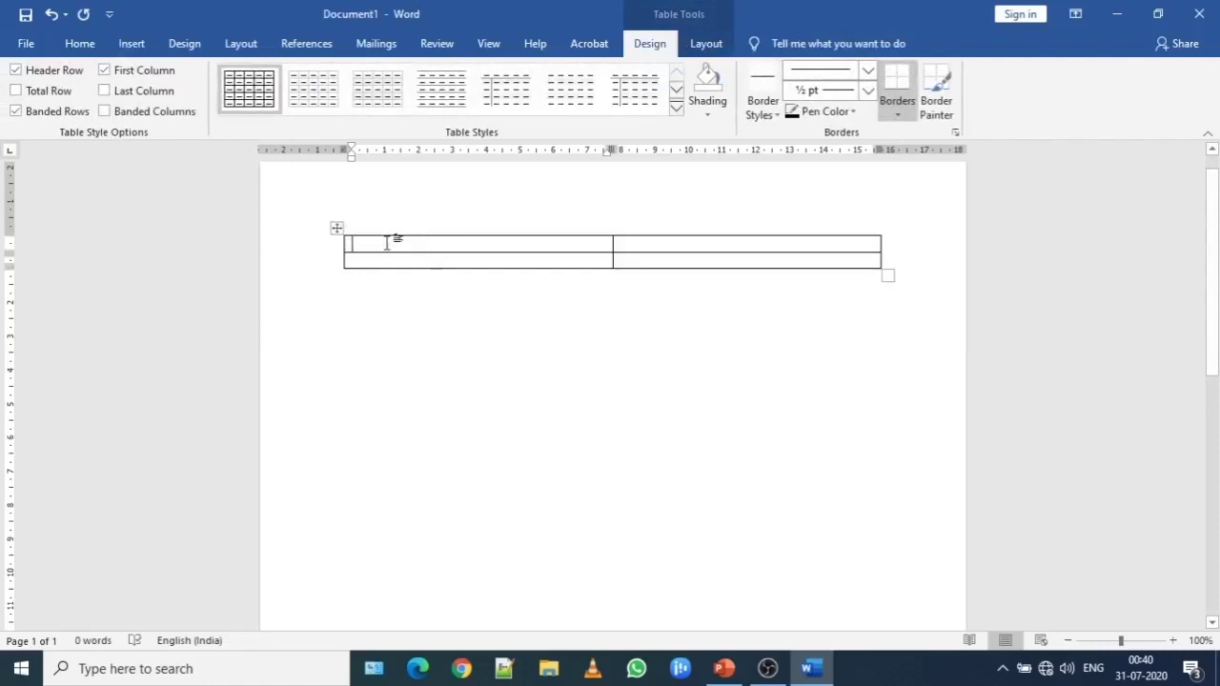
pyautogui.click(299, 248)
pyautogui.click(401, 245)
pyautogui.click(349, 244)
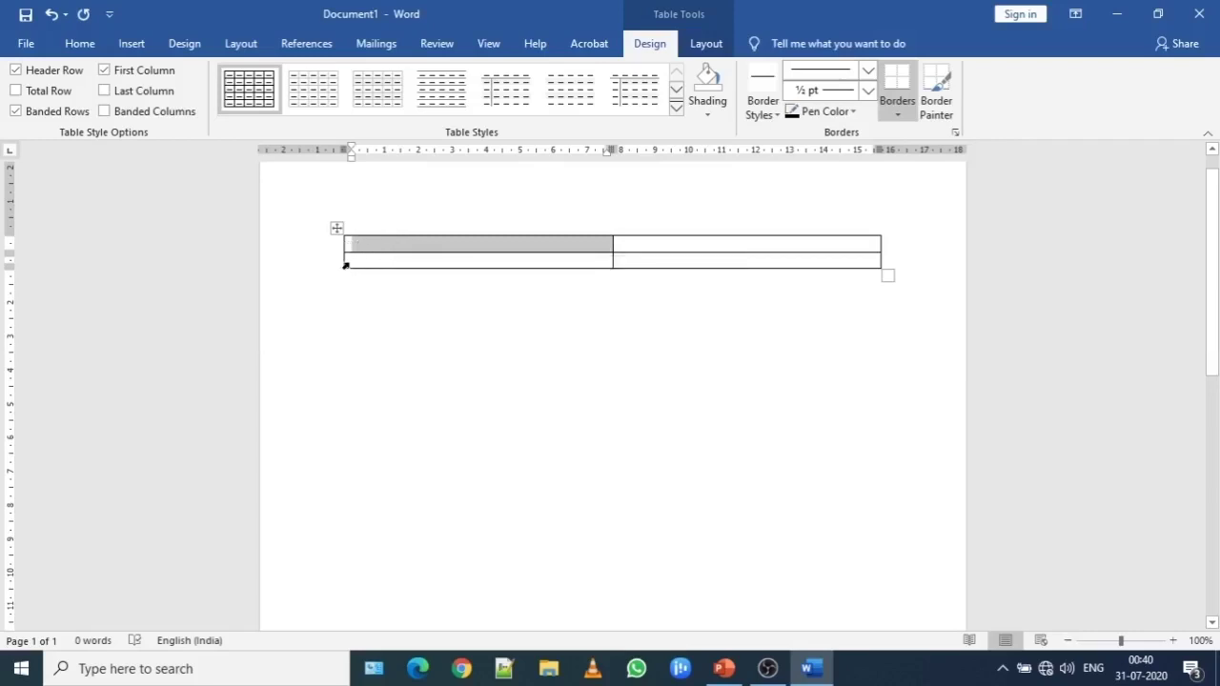
pyautogui.click(348, 263)
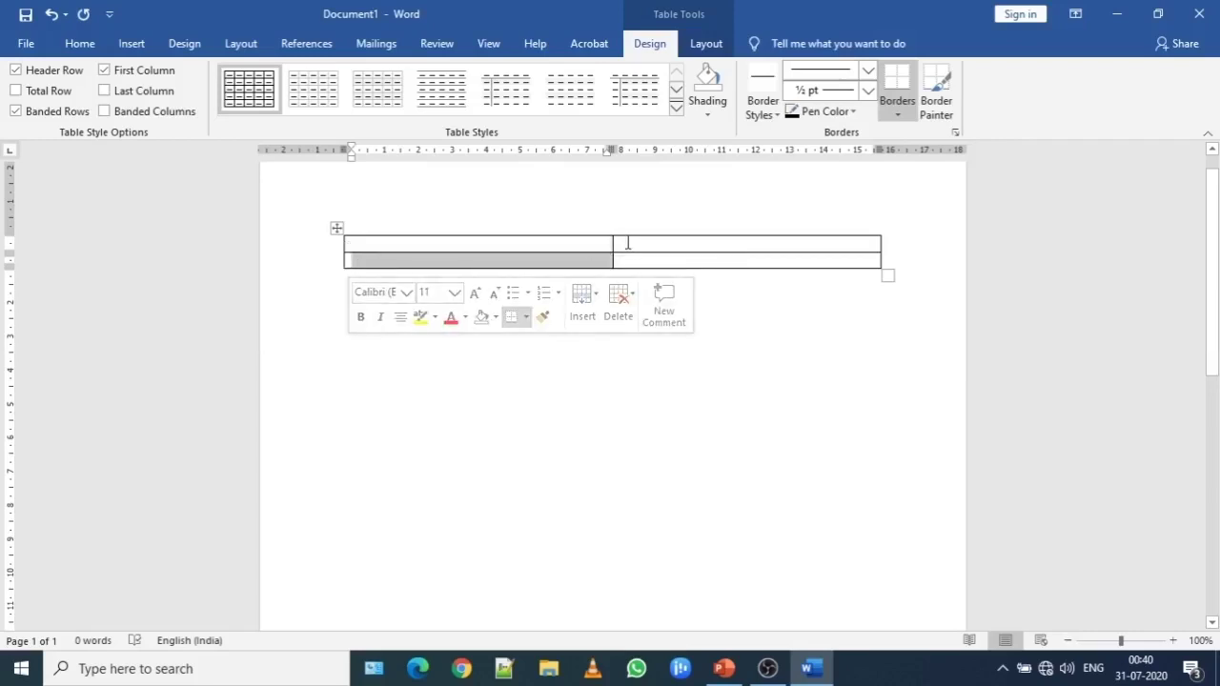
pyautogui.click(614, 246)
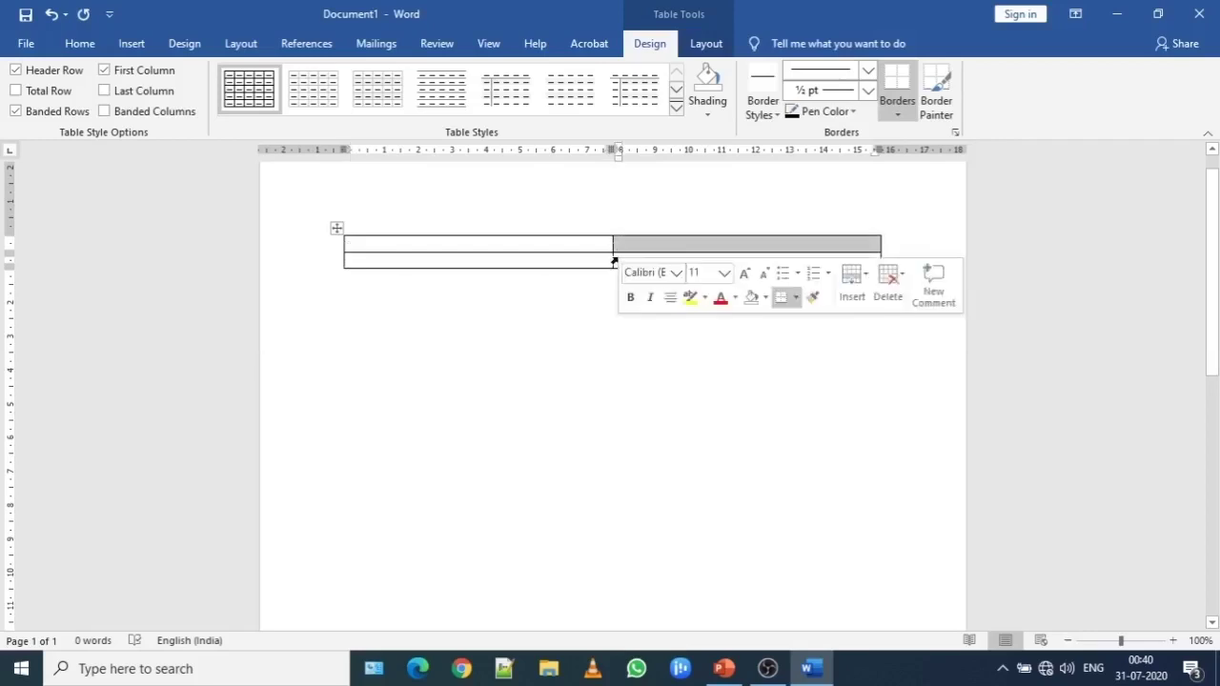
pyautogui.click(615, 259)
pyautogui.click(337, 227)
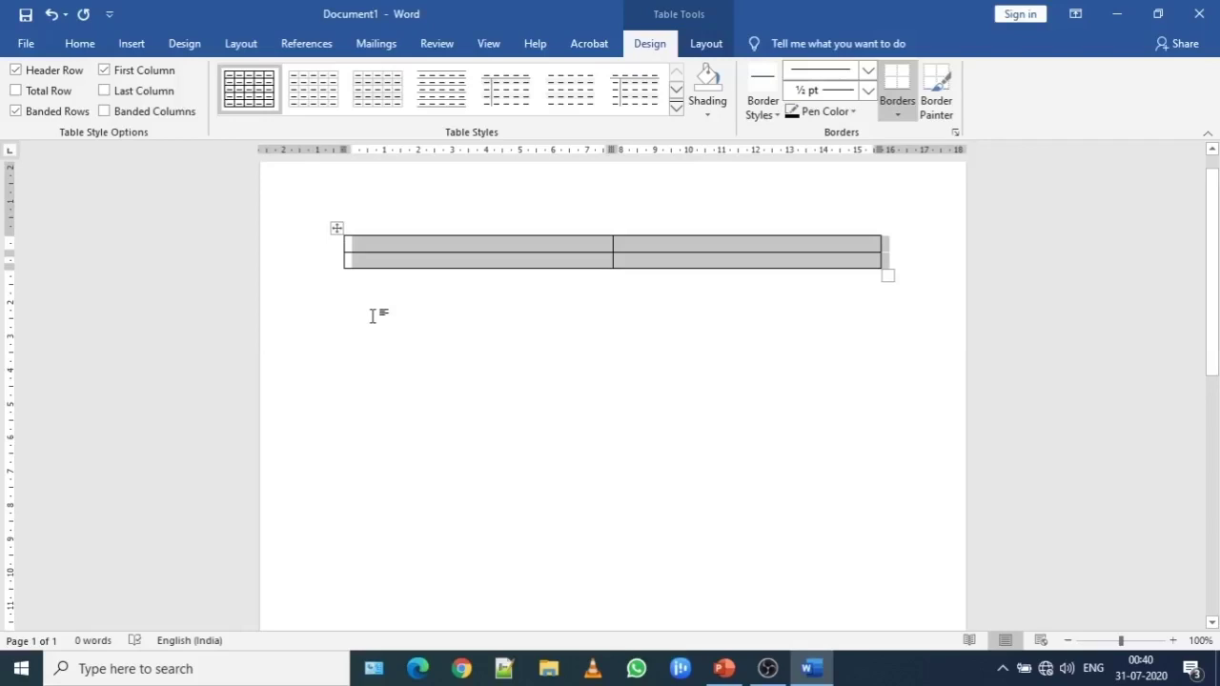
pyautogui.press('BackSpace')
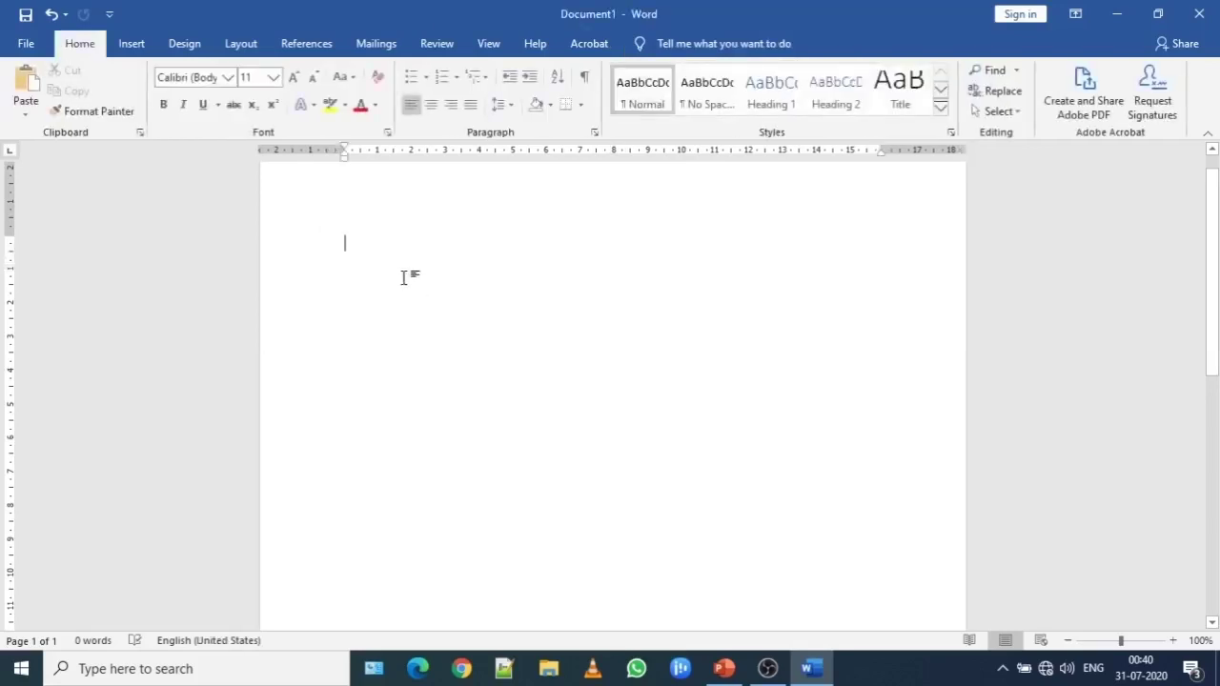
# - Use Draw Table to sketch a thin top row with a taller second row beneath it
pyautogui.click(130, 44)
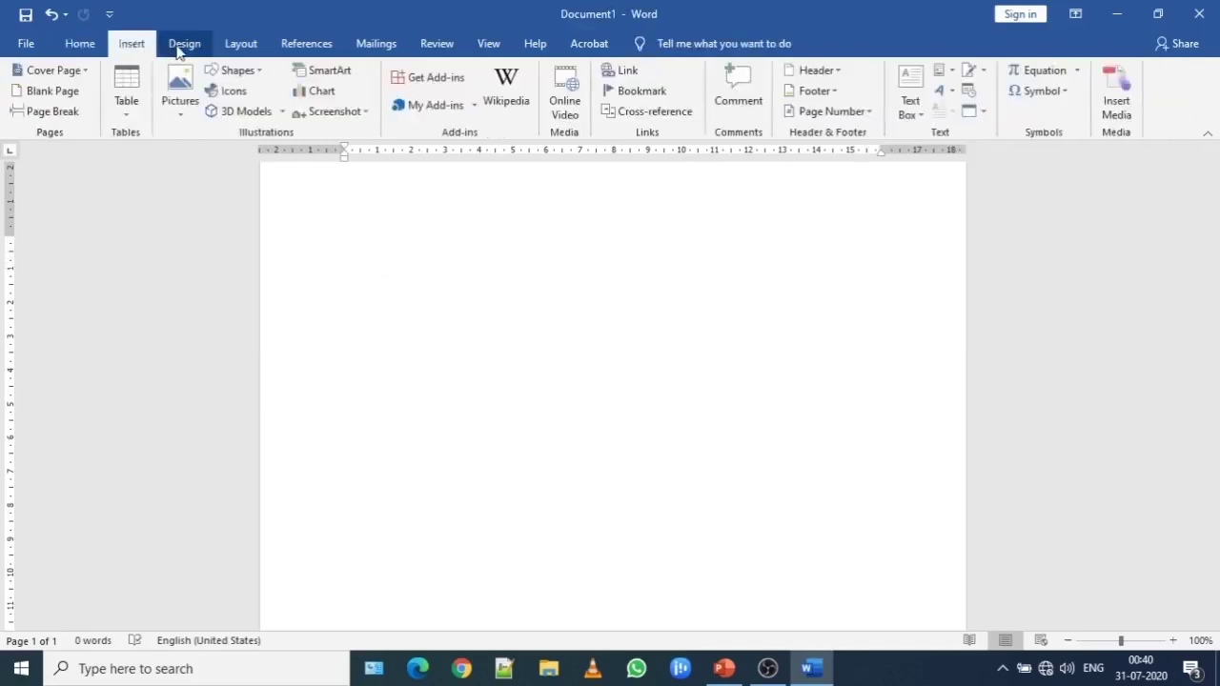
pyautogui.click(126, 107)
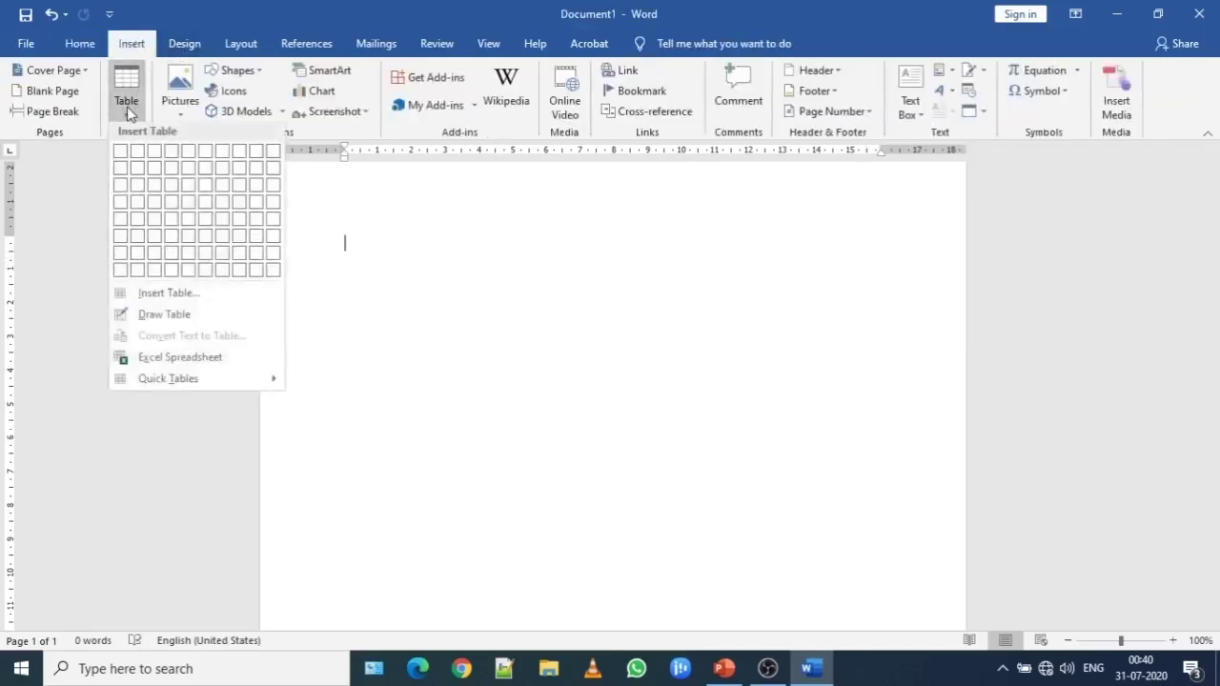
pyautogui.click(168, 322)
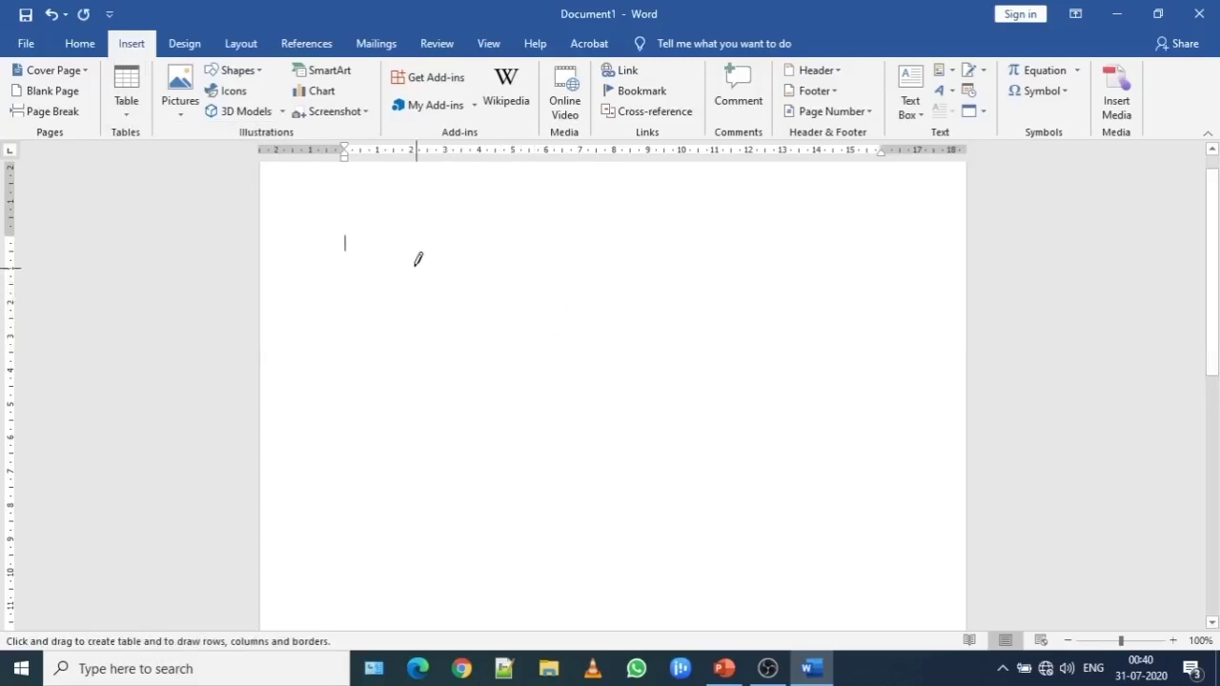
pyautogui.moveTo(371, 261); pyautogui.dragTo(797, 261)
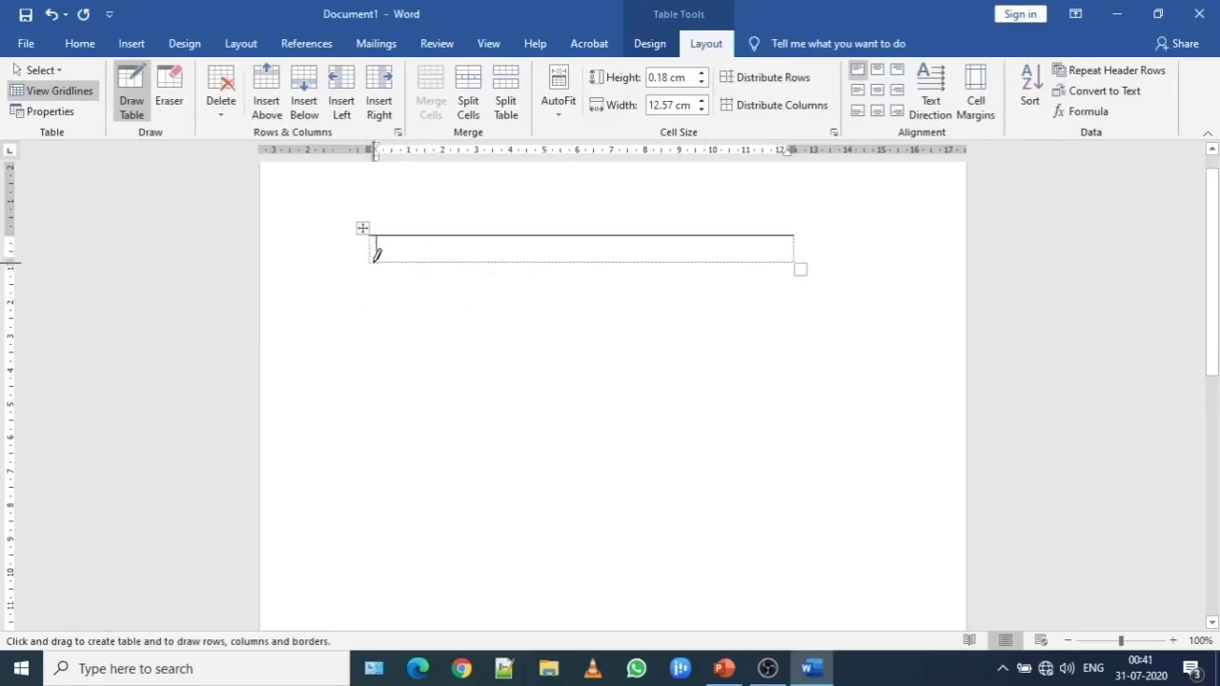
pyautogui.moveTo(378, 272)
pyautogui.mouseDown()
pyautogui.moveTo(653, 292)
pyautogui.moveTo(795, 325)
pyautogui.mouseUp()
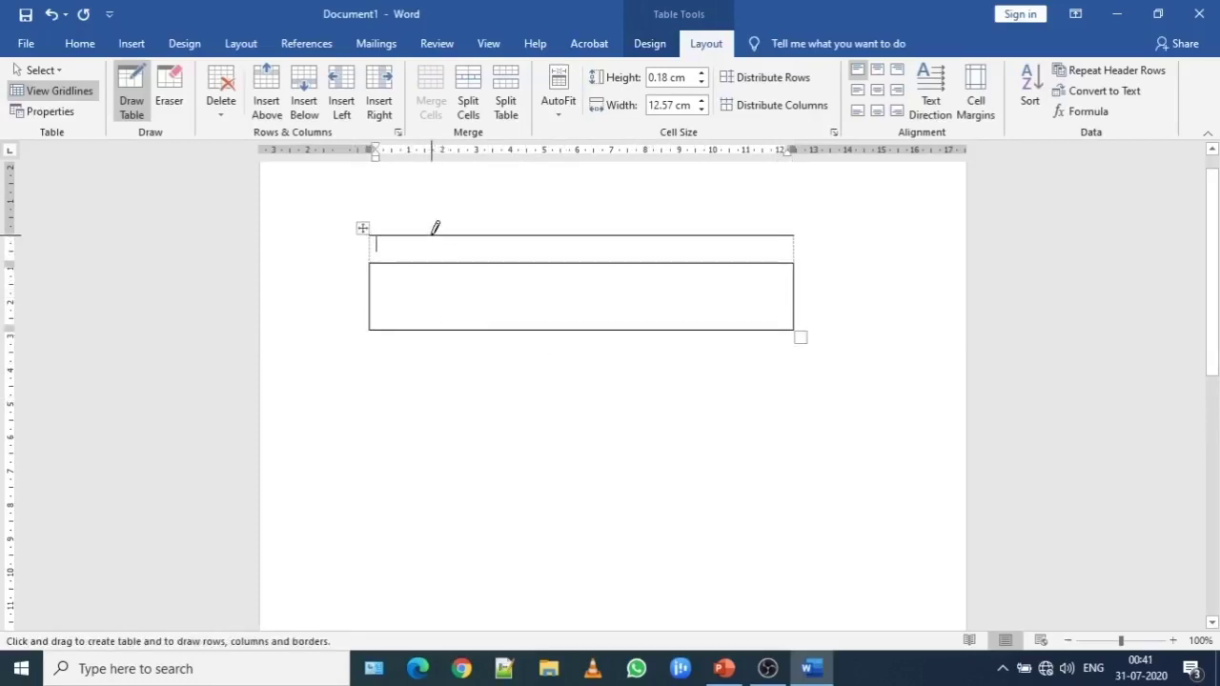
# - Draw seven vertical dividers for eight columns and a horizontal line splitting the lower row
pyautogui.moveTo(430, 238); pyautogui.dragTo(435, 288)
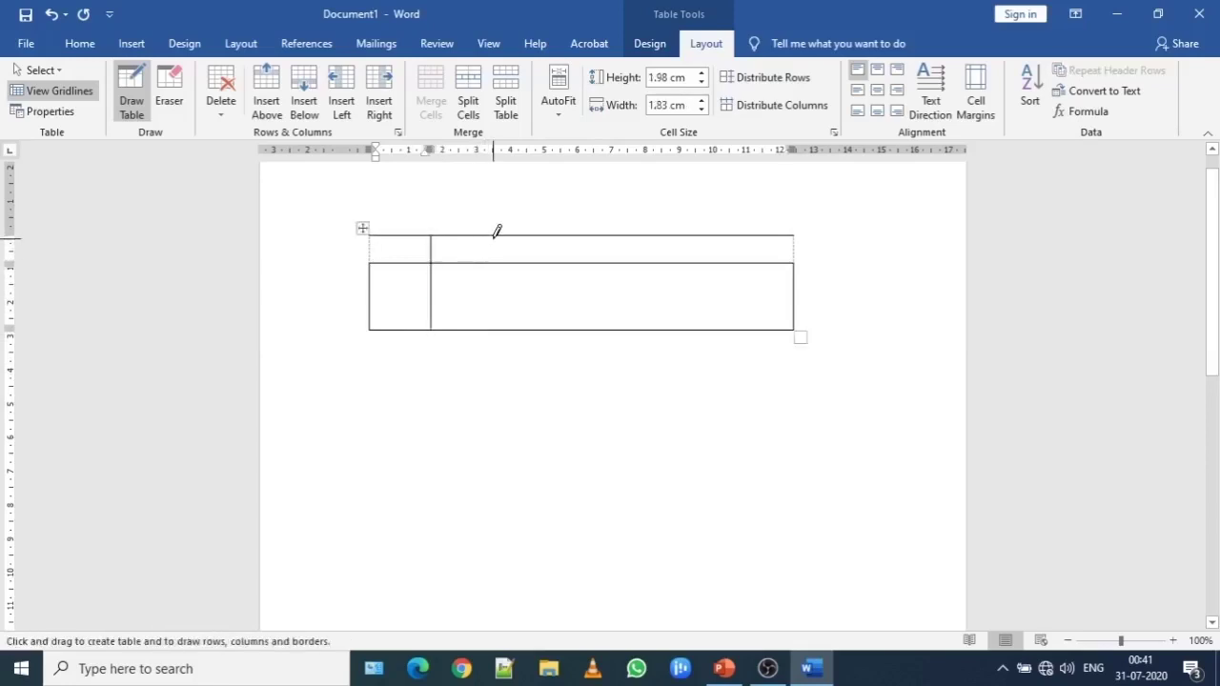
pyautogui.moveTo(495, 234); pyautogui.dragTo(495, 286)
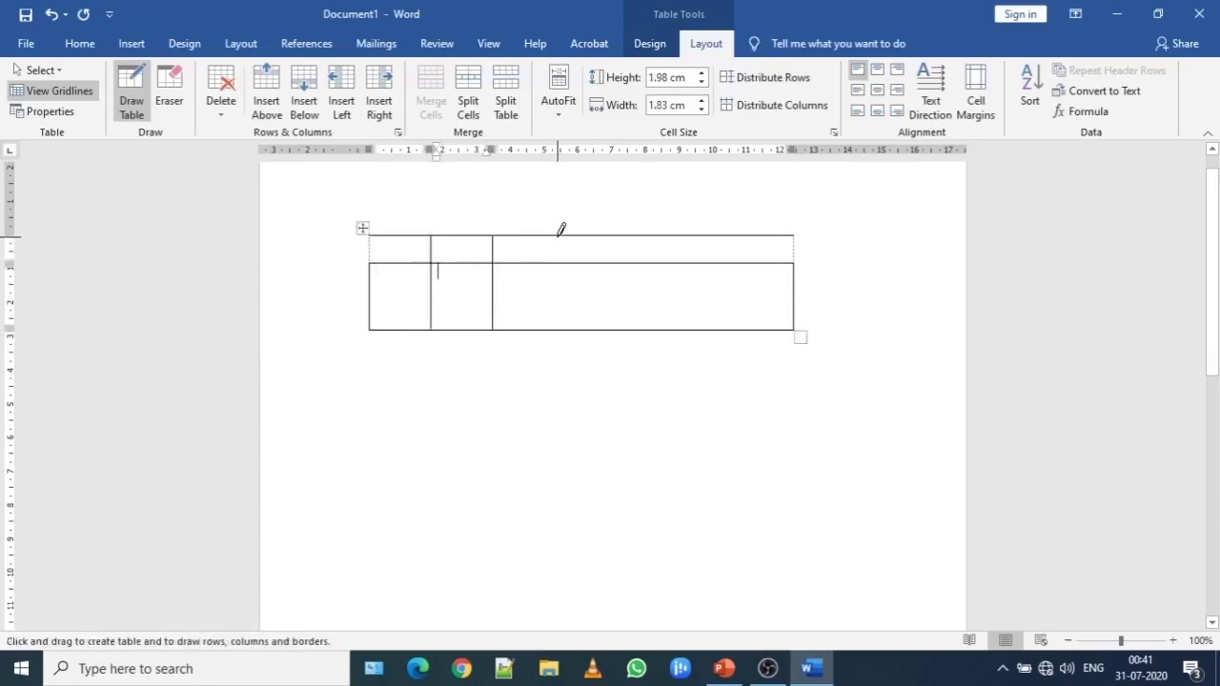
pyautogui.moveTo(560, 232); pyautogui.dragTo(558, 297)
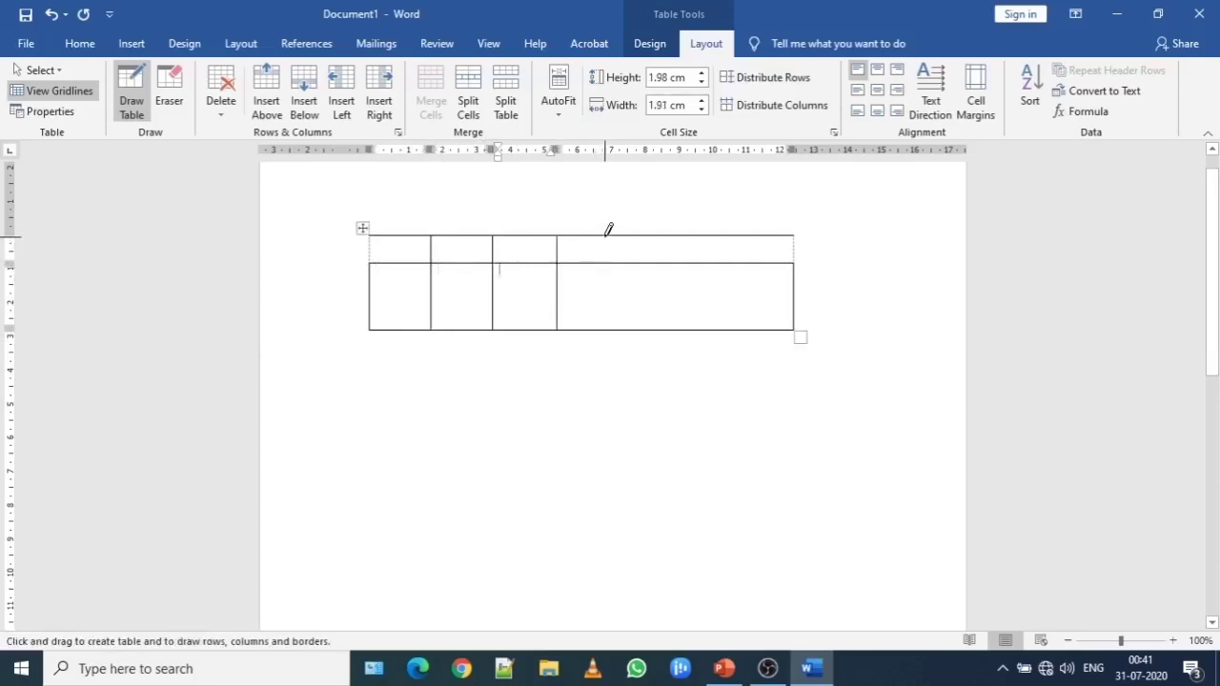
pyautogui.moveTo(609, 238); pyautogui.dragTo(607, 297)
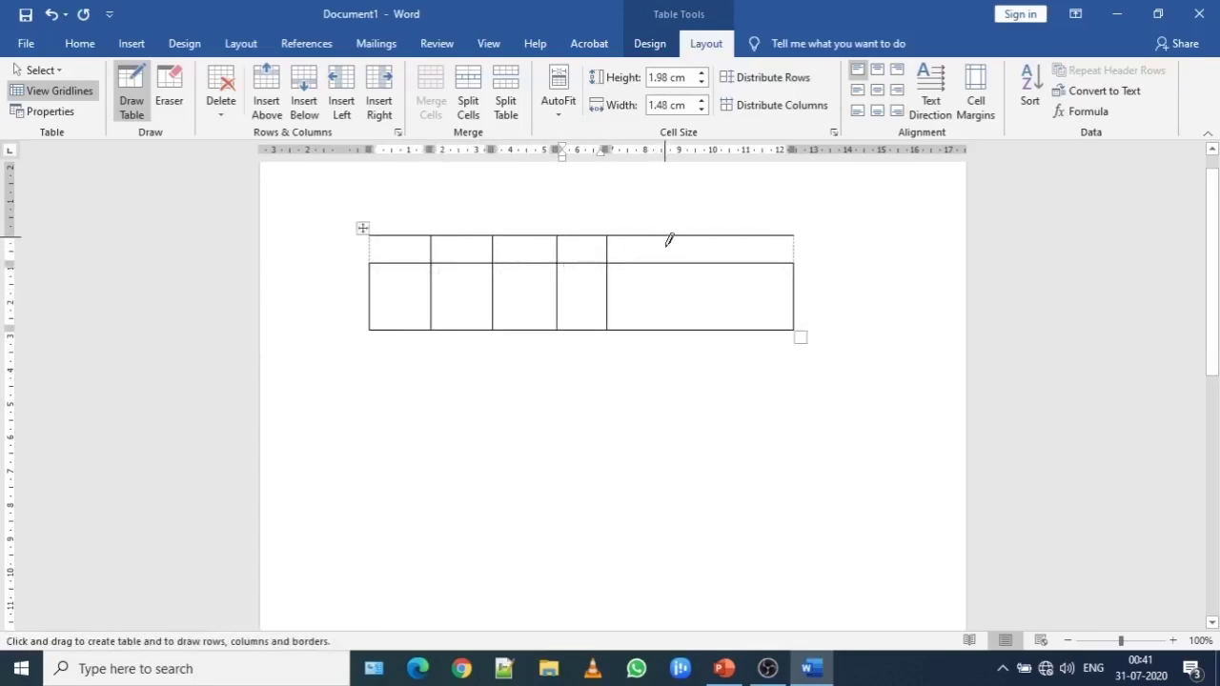
pyautogui.moveTo(668, 240); pyautogui.dragTo(671, 300)
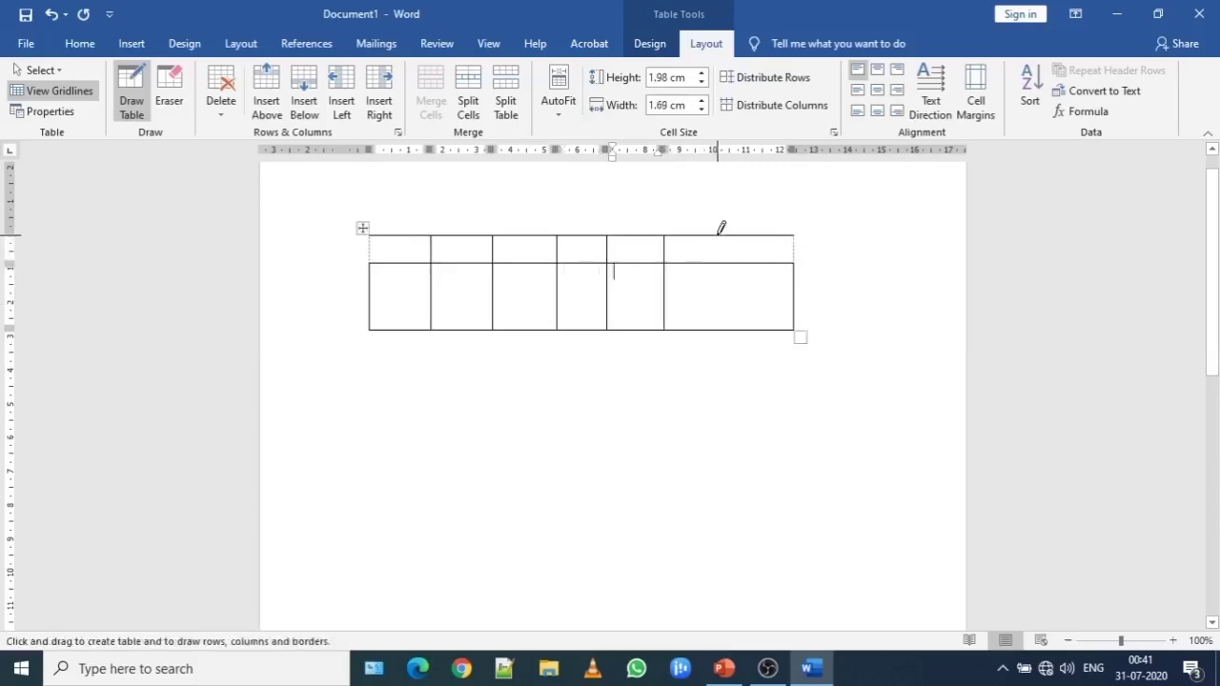
pyautogui.moveTo(717, 236); pyautogui.dragTo(720, 292)
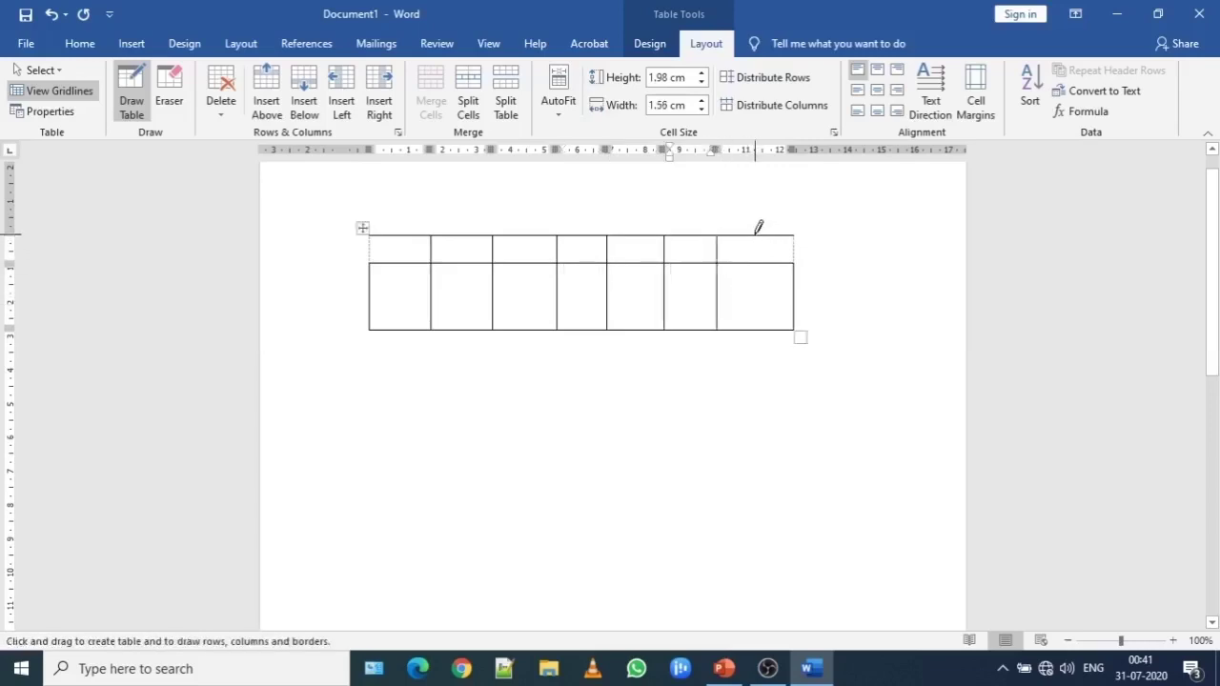
pyautogui.moveTo(756, 233); pyautogui.dragTo(763, 289)
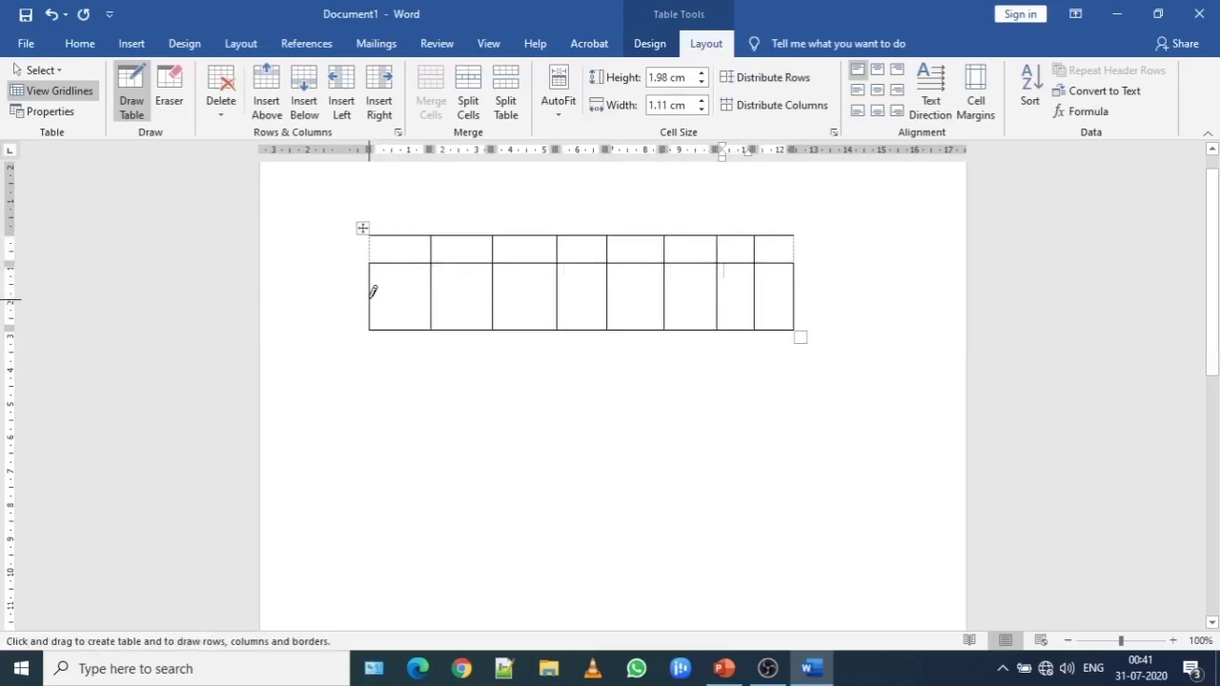
pyautogui.moveTo(372, 301); pyautogui.dragTo(791, 296)
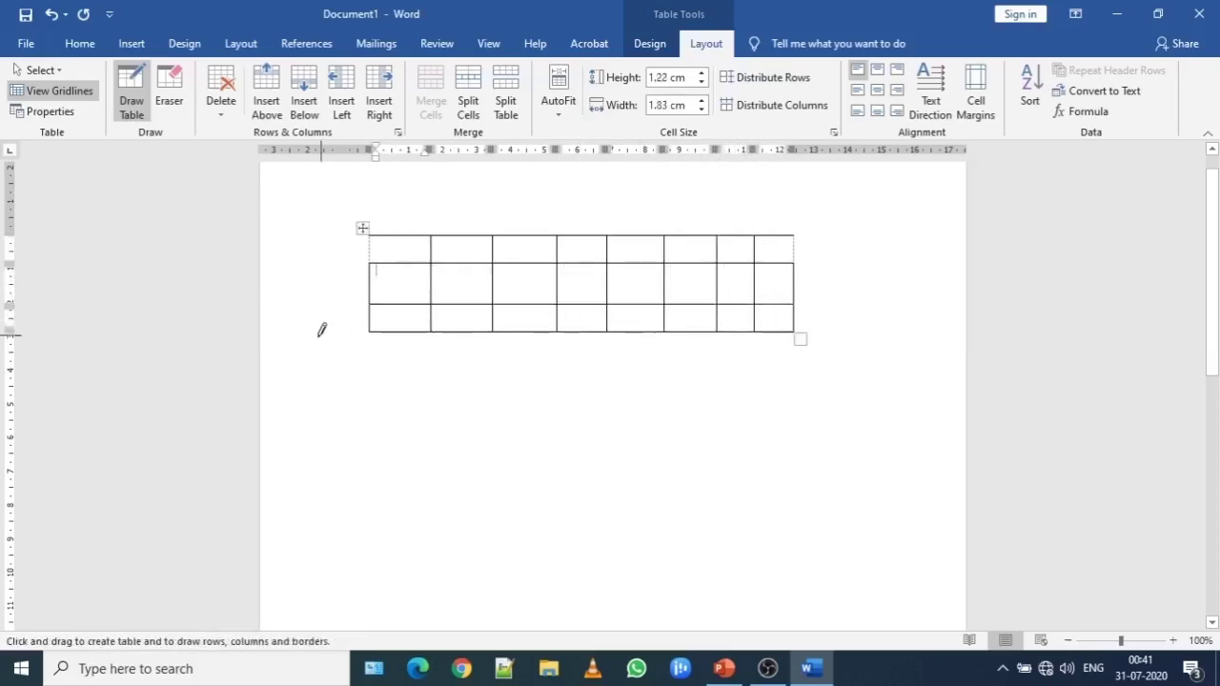